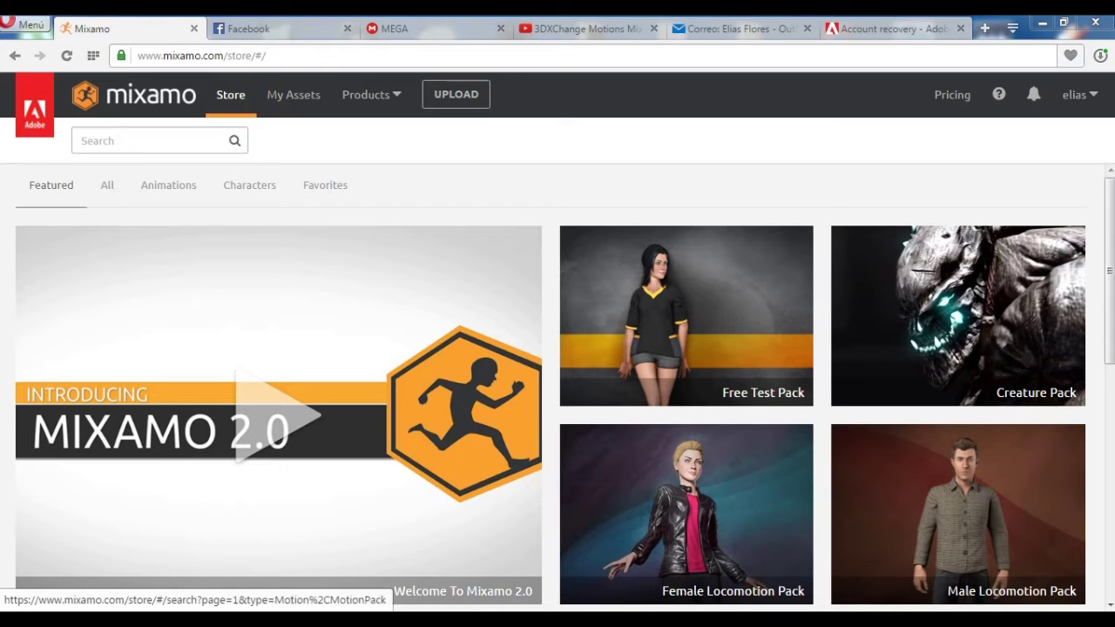
Browse the store's animations, preview Swagger Walk on the Paladin J Nordstrom character, and add it to the assets.
click(168, 184)
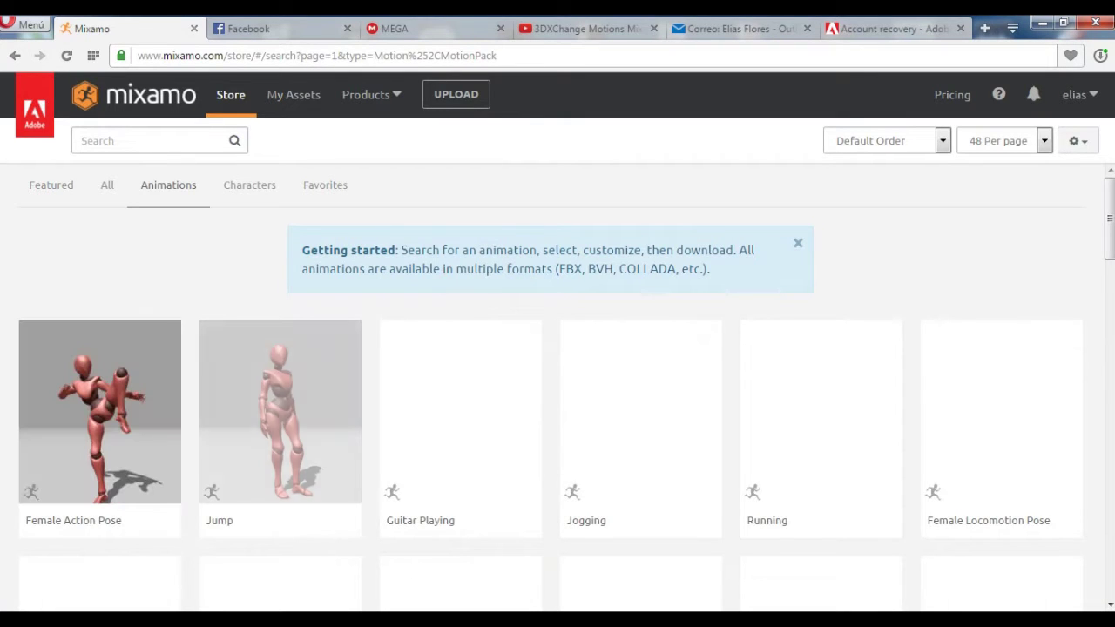
scroll(640, 409, down, 3)
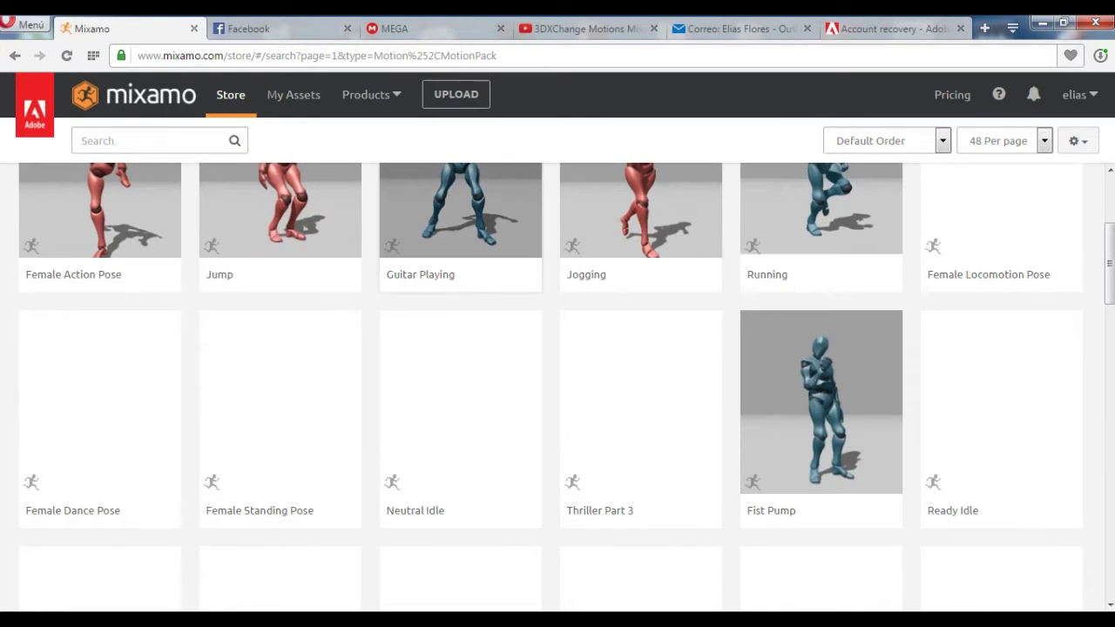
scroll(460, 278, up, 3)
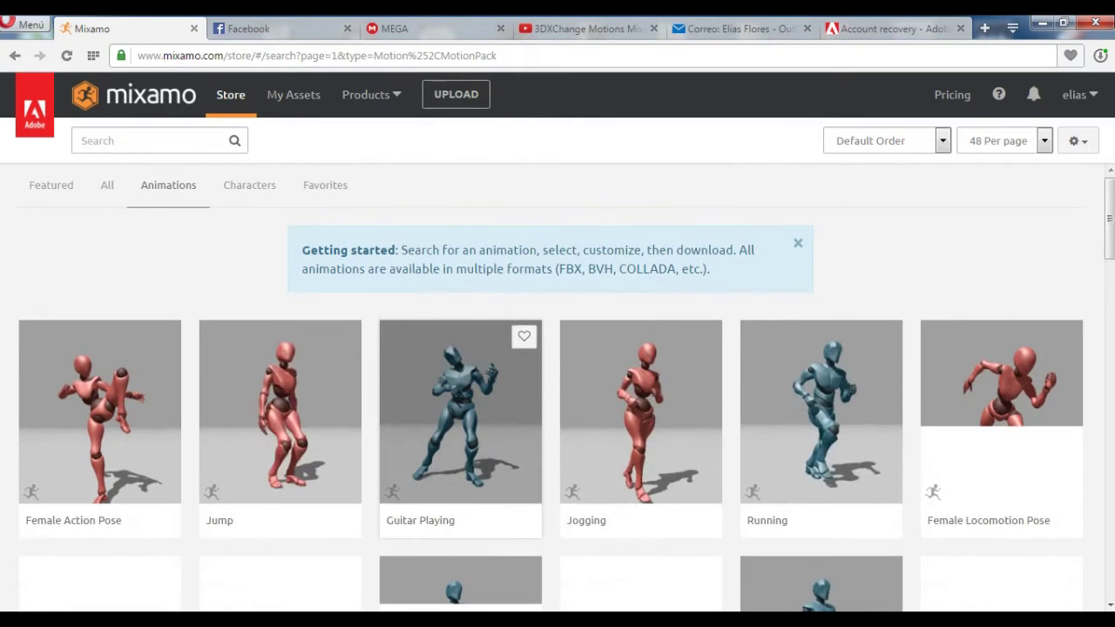
scroll(459, 392, down, 1)
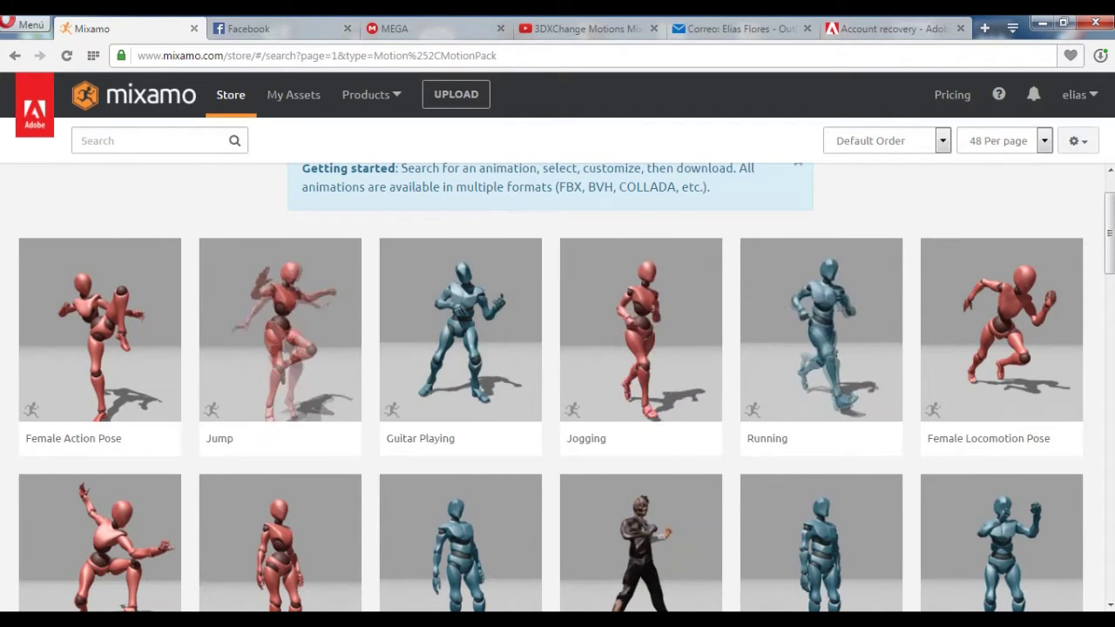
scroll(280, 349, up, 1)
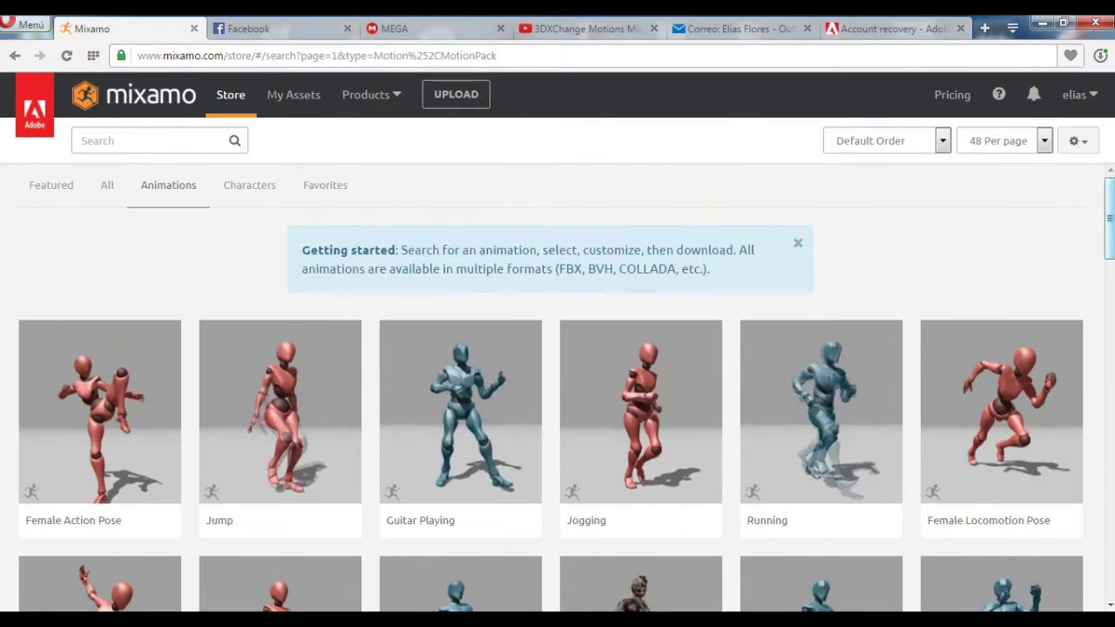
scroll(280, 366, down, 4)
scroll(280, 365, down, 6)
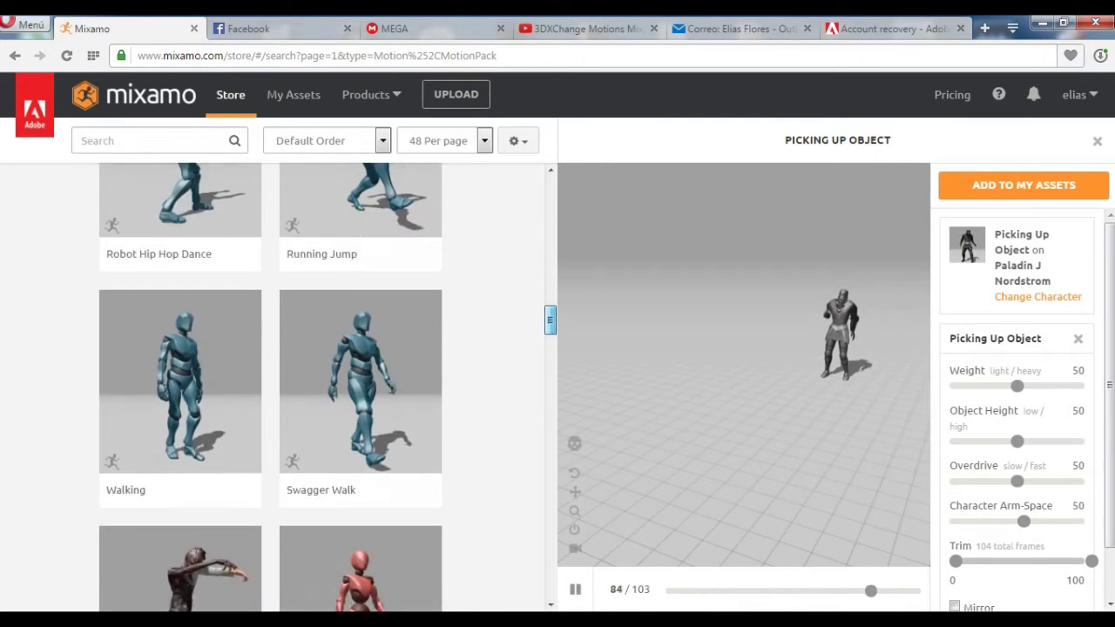
scroll(361, 453, up, 1)
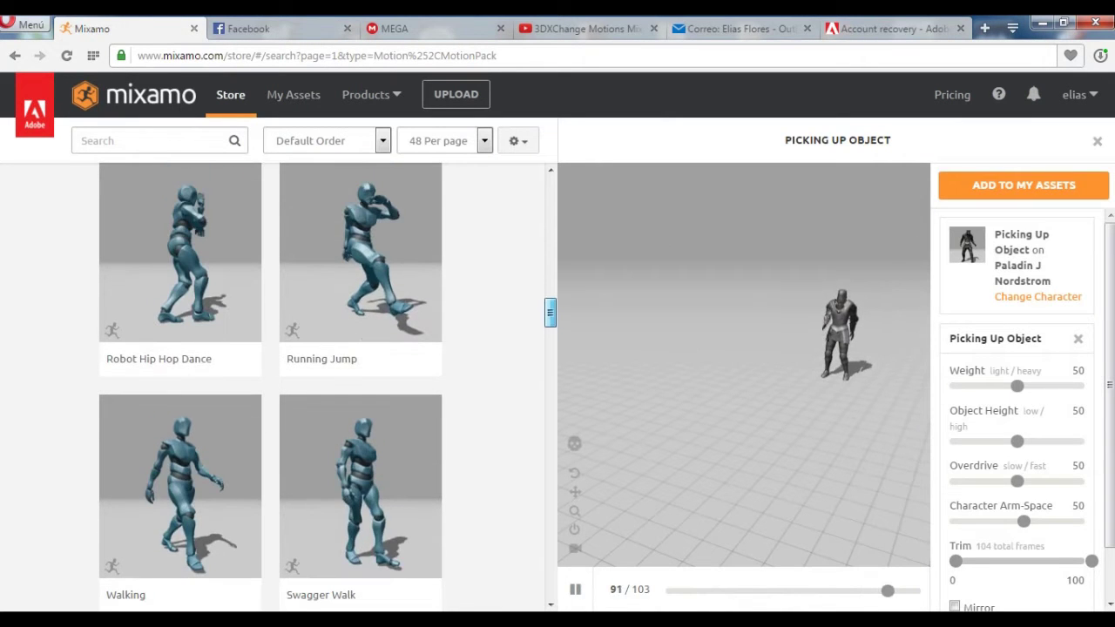
click(361, 453)
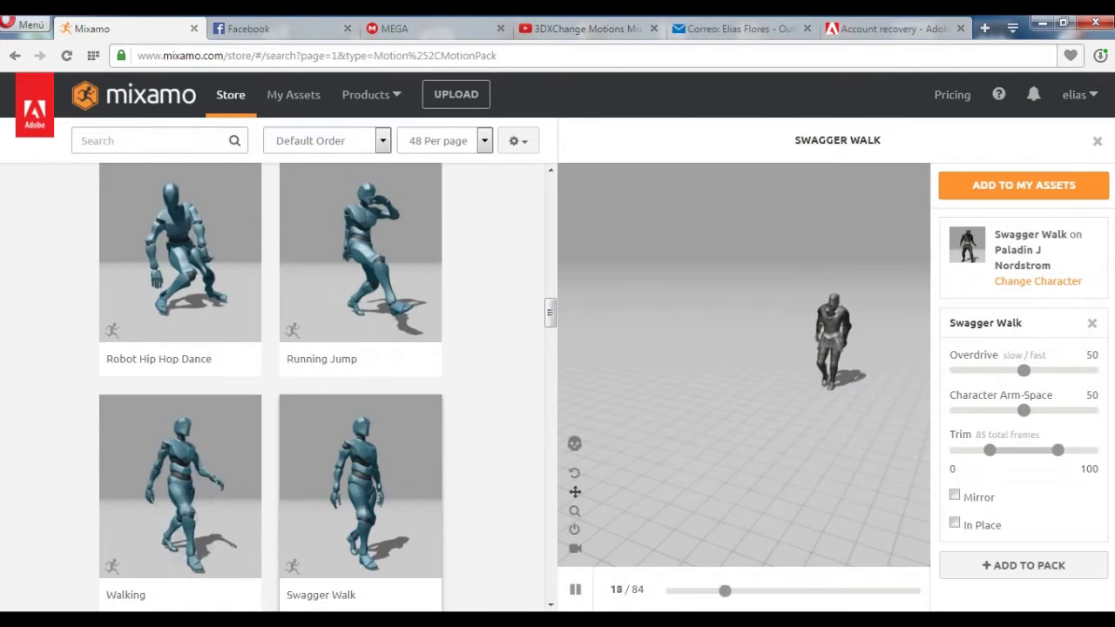
click(1022, 184)
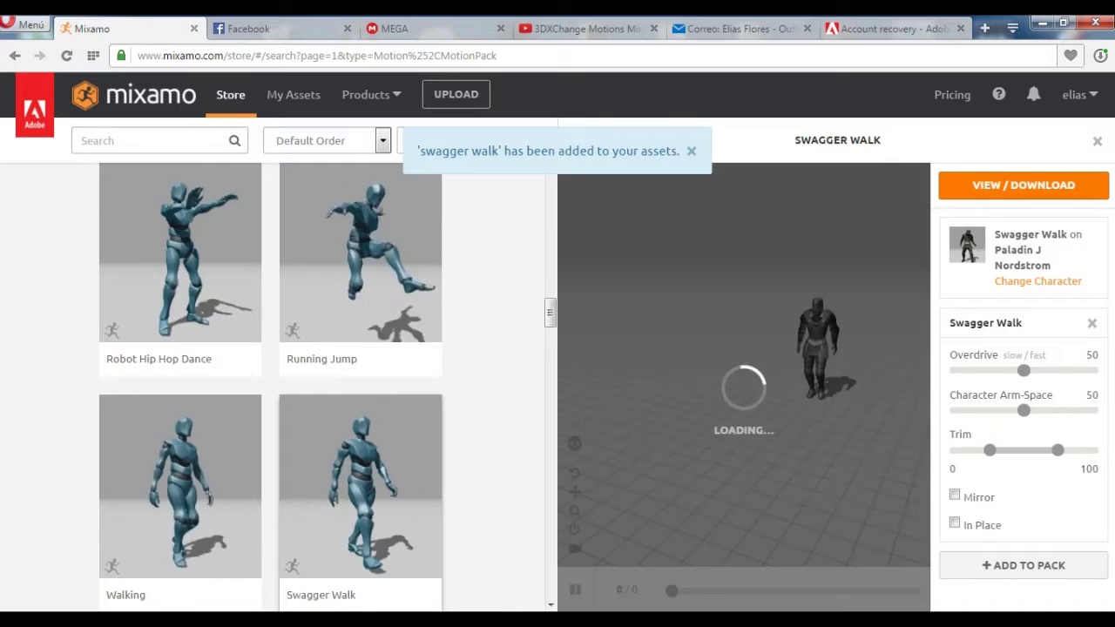
Queue the Swagger Walk animation's download as FBX with skin, 30 frames per second and no keyframe reduction.
click(1023, 185)
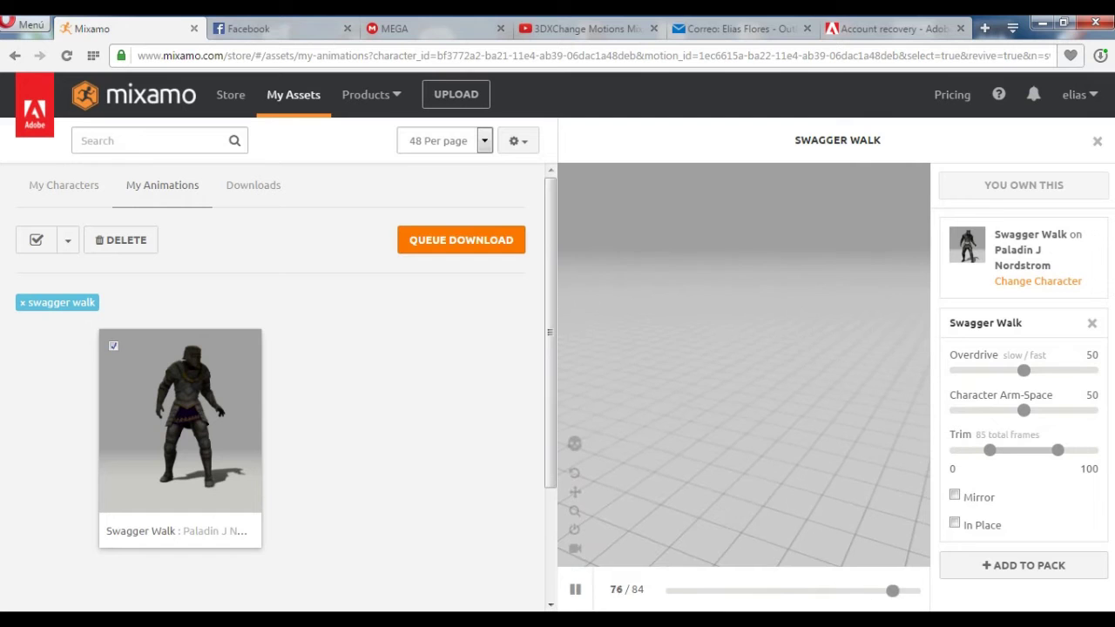
click(461, 239)
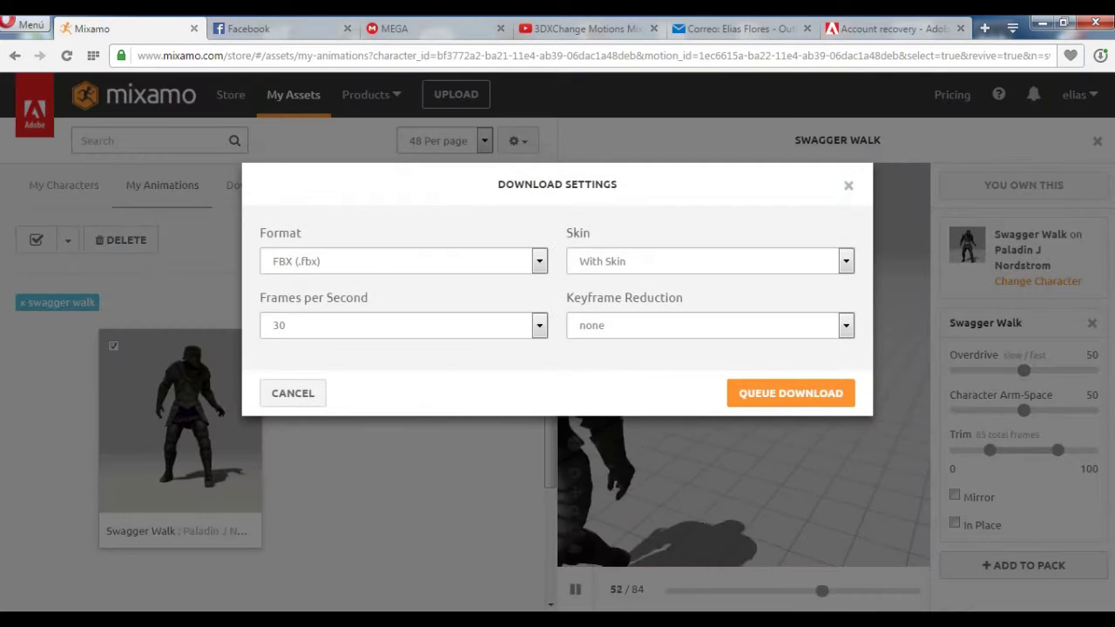
click(845, 260)
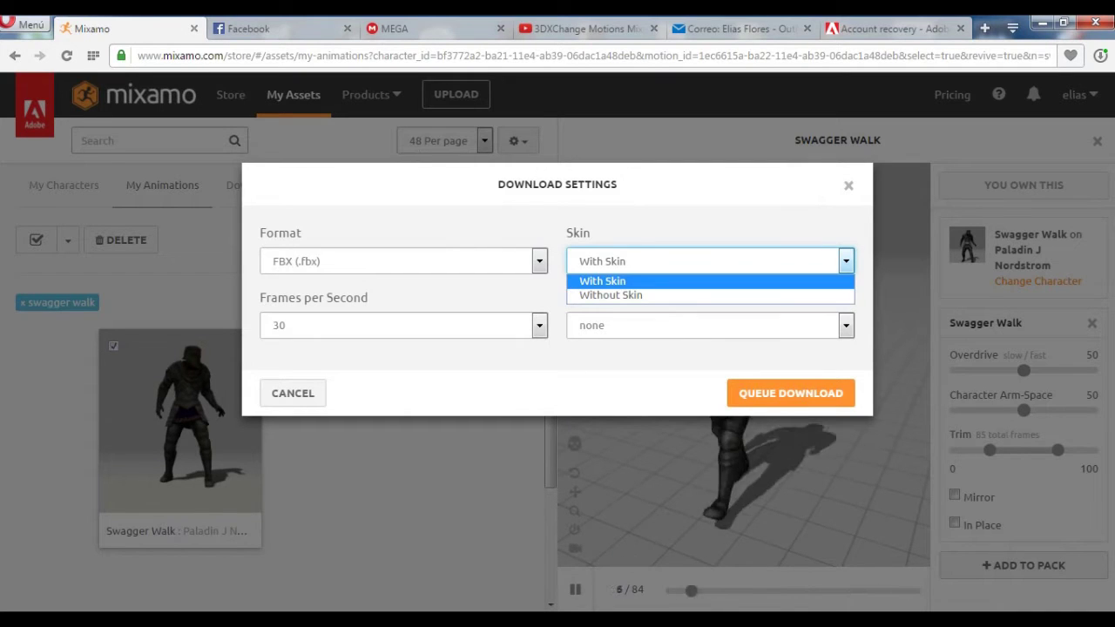
click(846, 261)
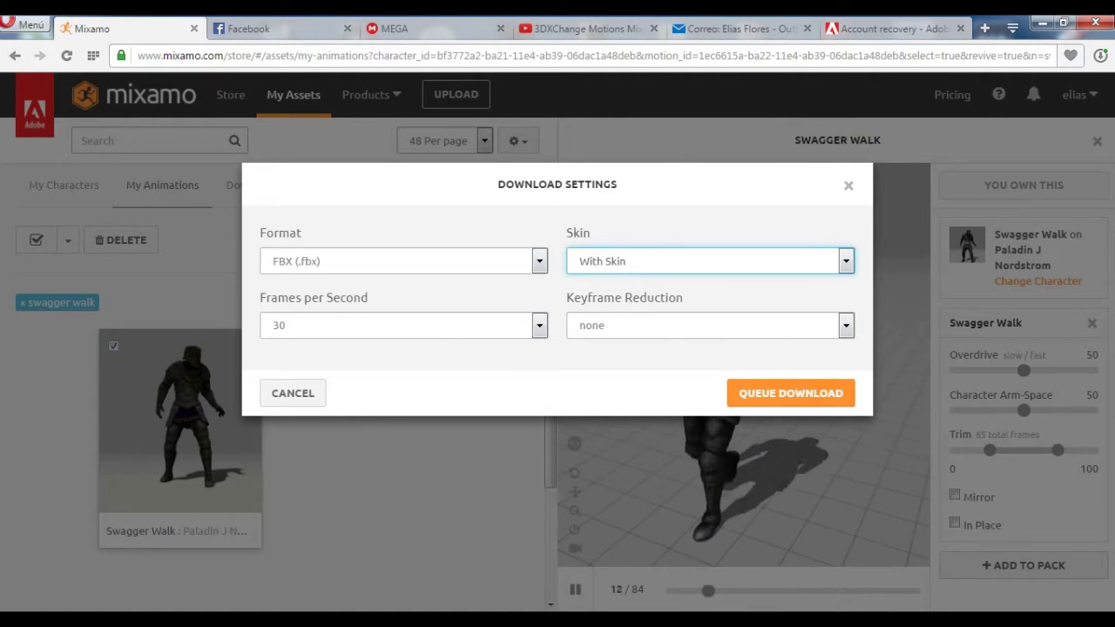
click(790, 393)
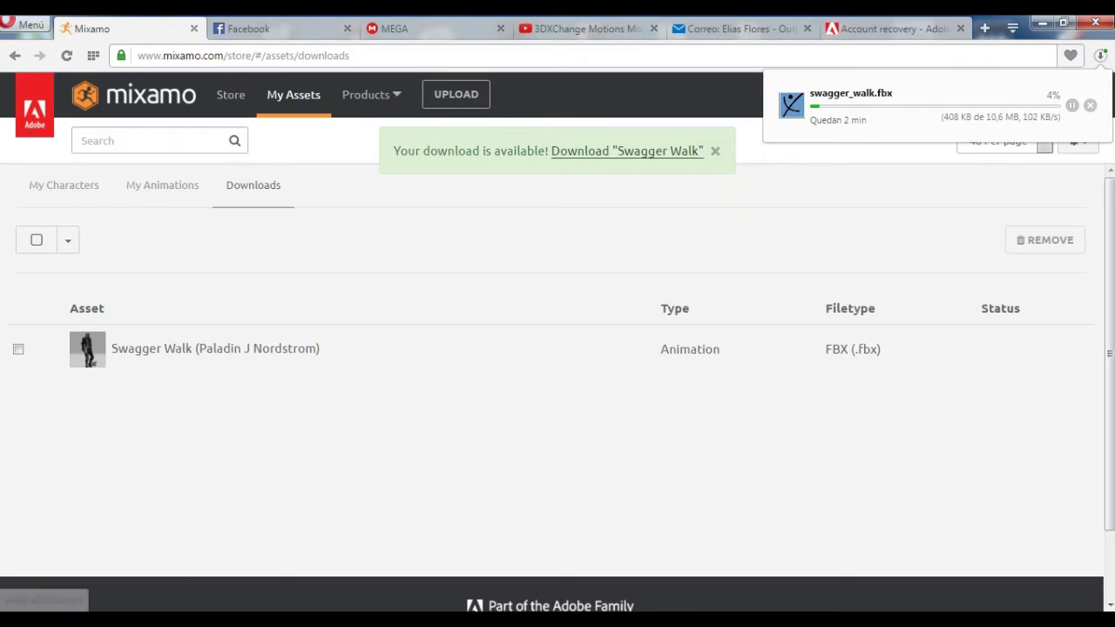
Queue the Running animation's download as FBX with skin at 30 frames per second, and check the browser's download progress.
click(162, 184)
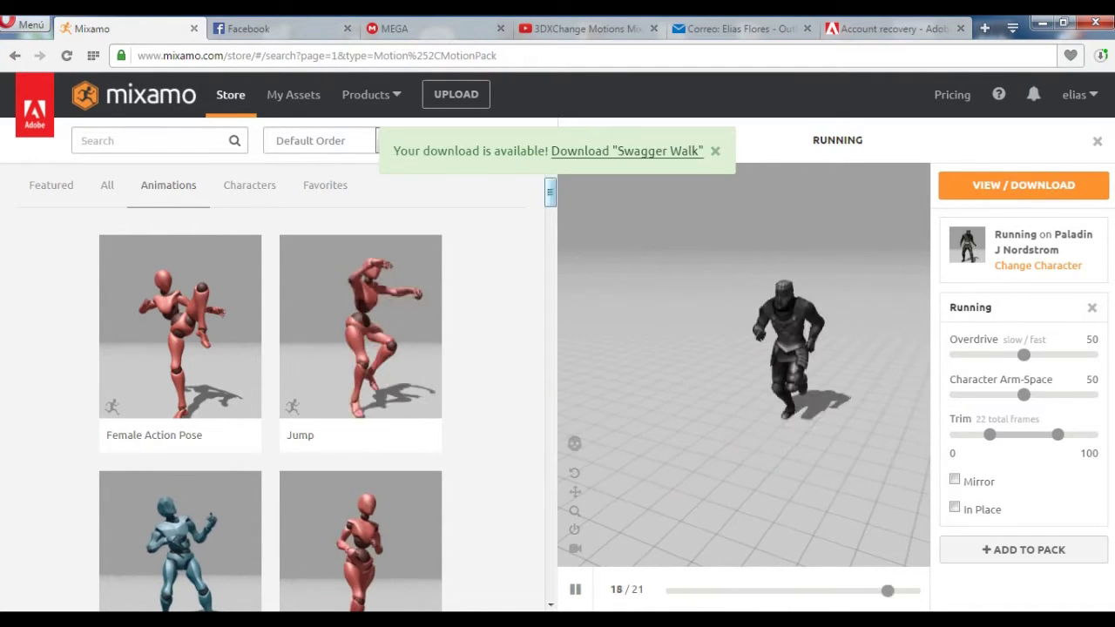
drag(550, 192, 549, 263)
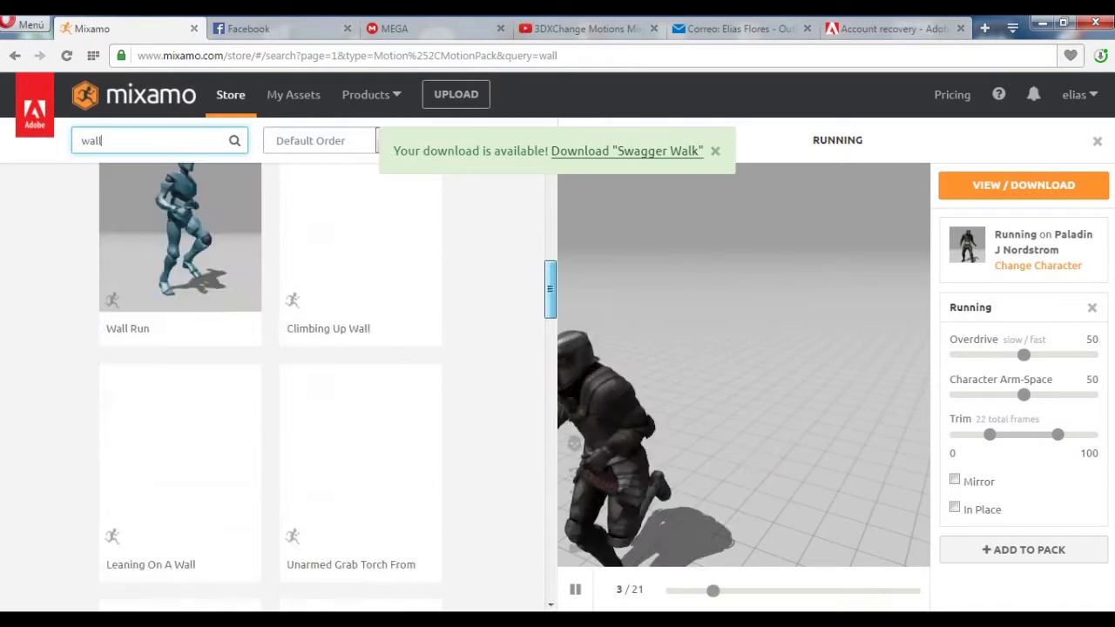
click(1023, 184)
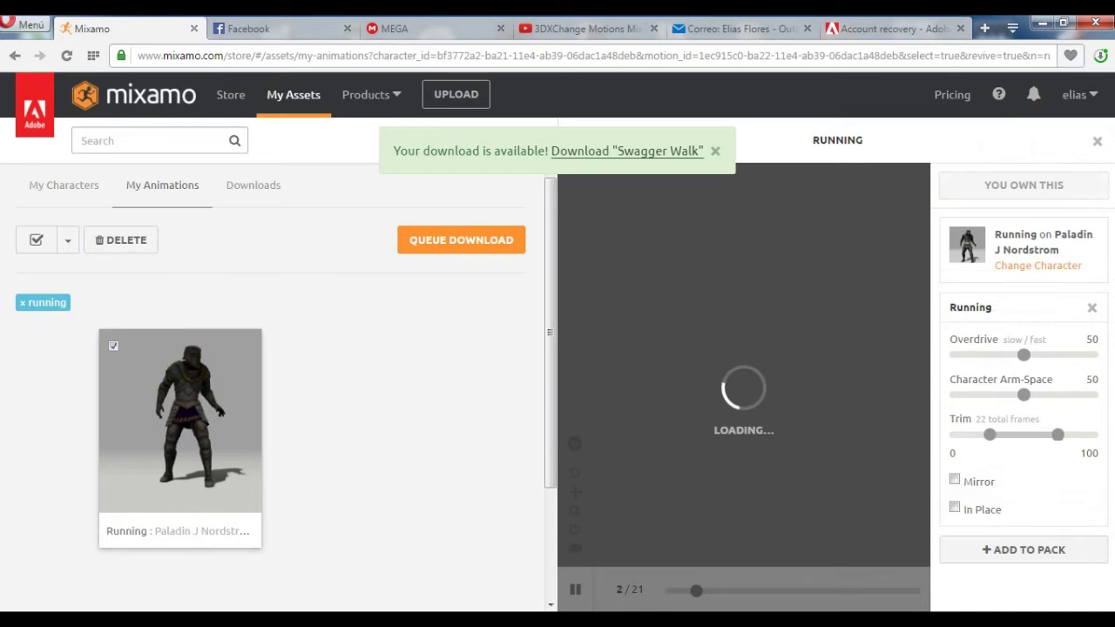
click(461, 240)
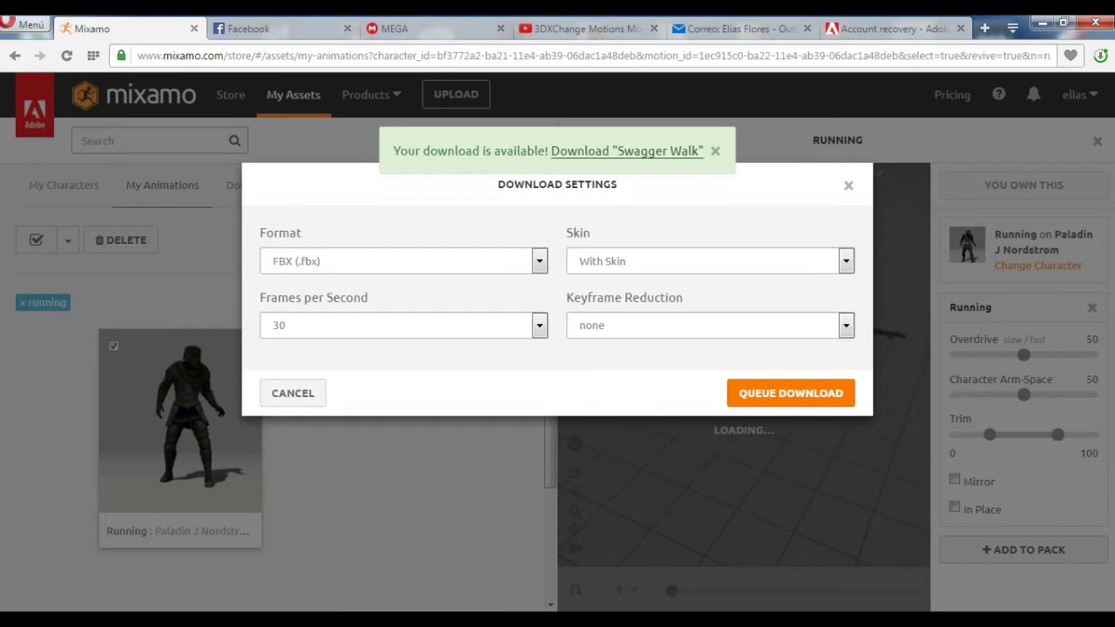
click(791, 393)
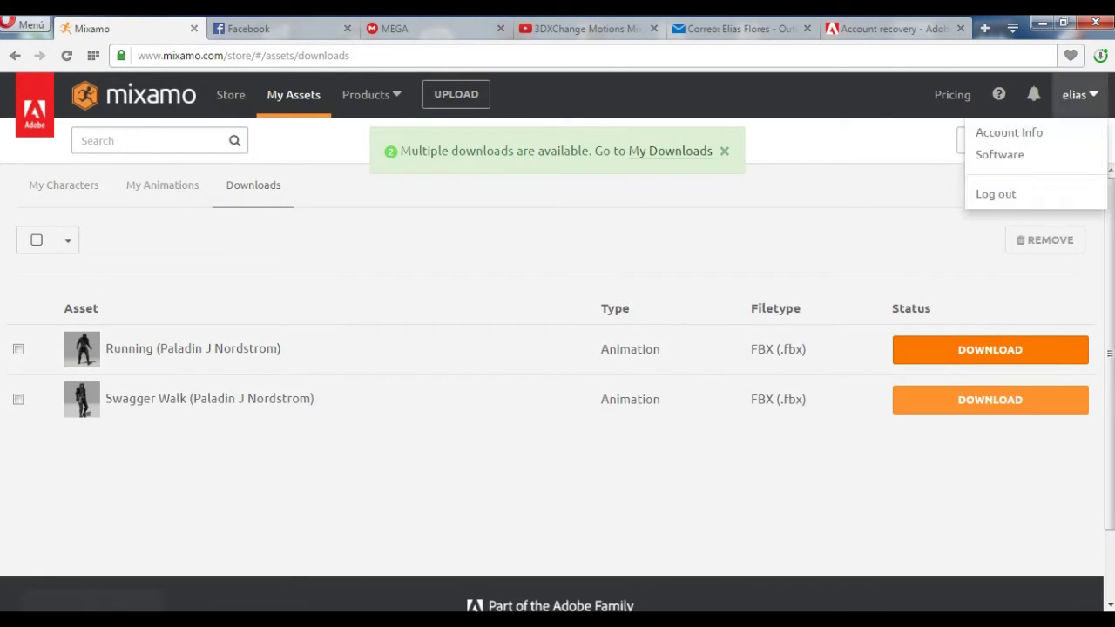
click(1100, 55)
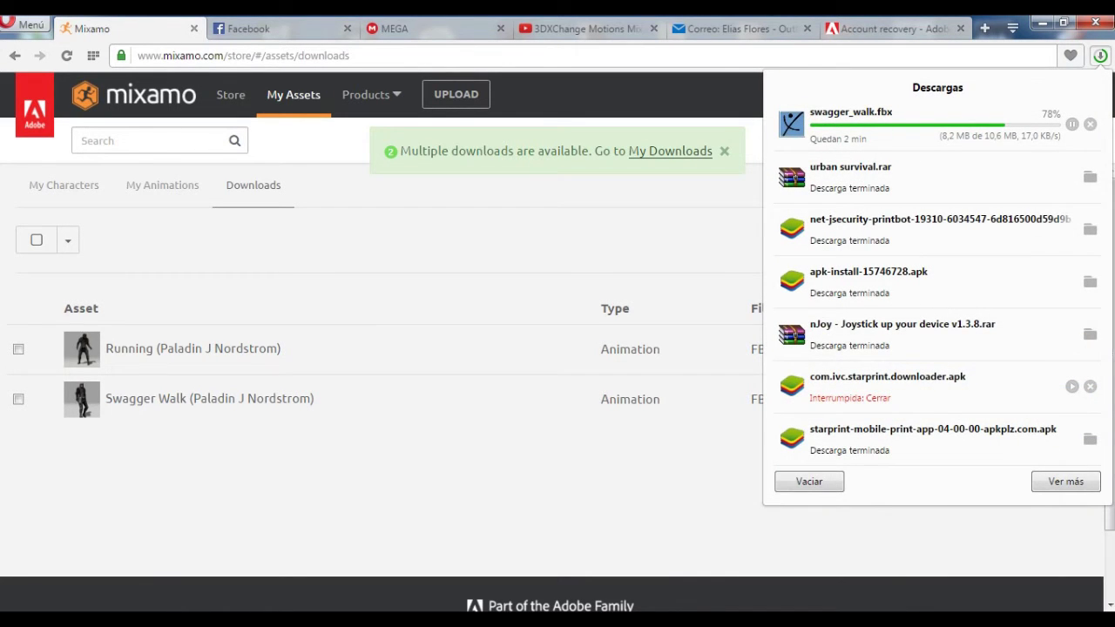
key(Escape)
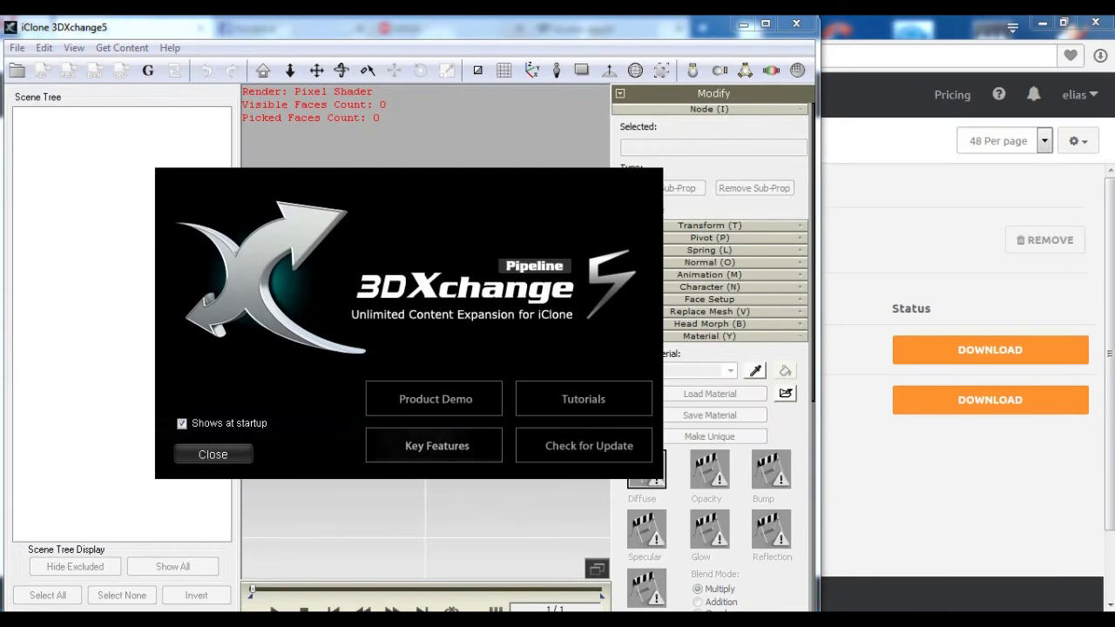
Switch to iClone 3DXchange5, dismiss its startup screen and maximize the window.
click(213, 454)
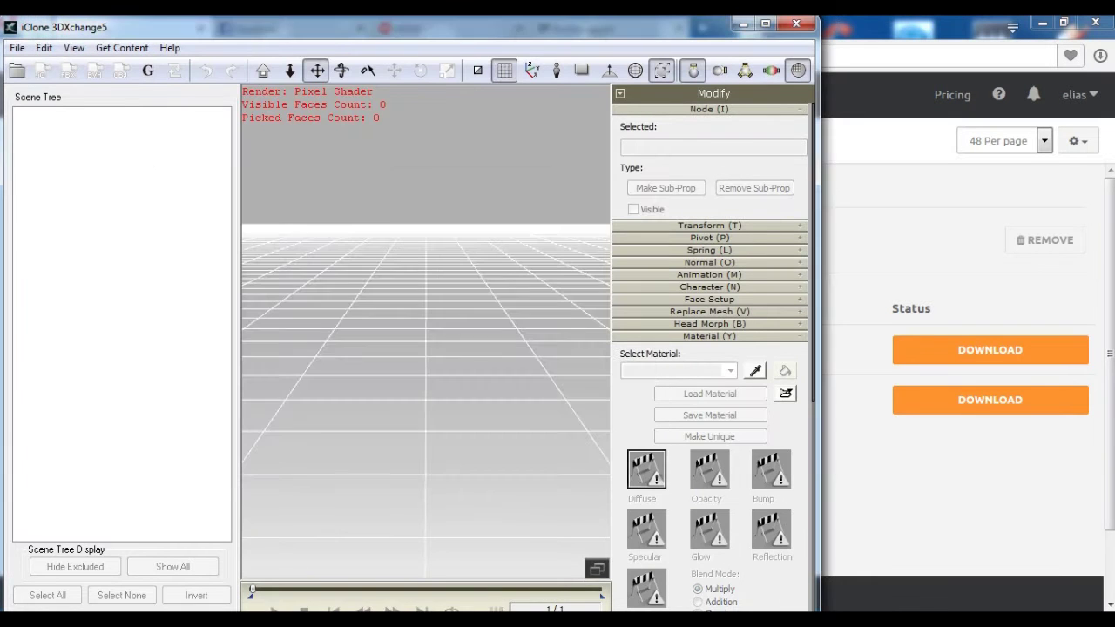
click(765, 23)
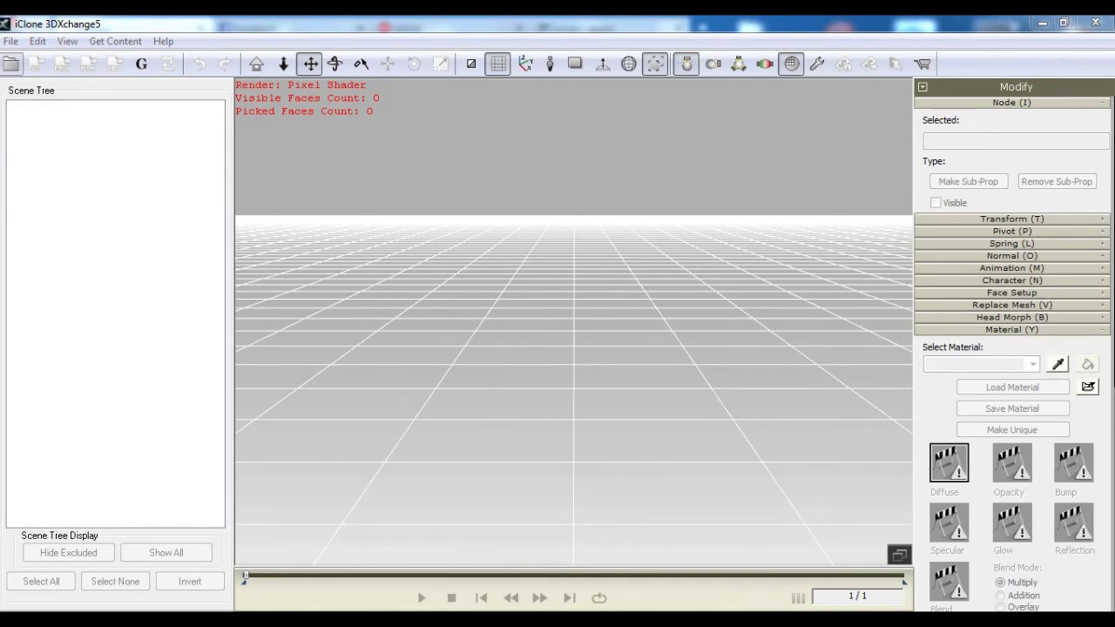
Start opening a file and browse to the "motion pruebas" folder on the desktop.
key(ctrl+o)
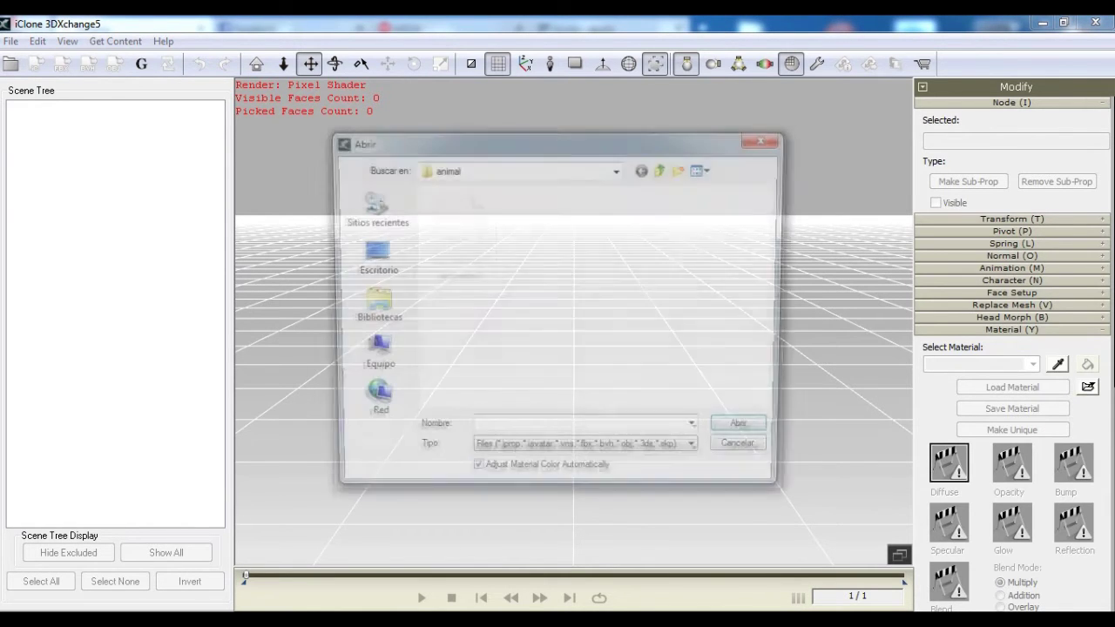
click(370, 257)
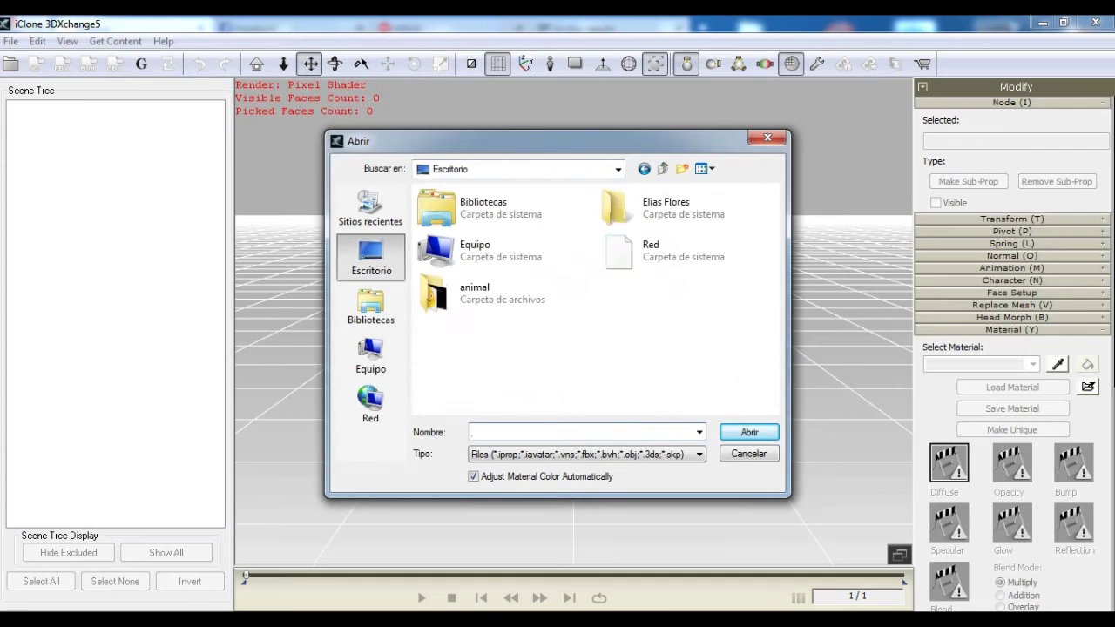
text(motio)
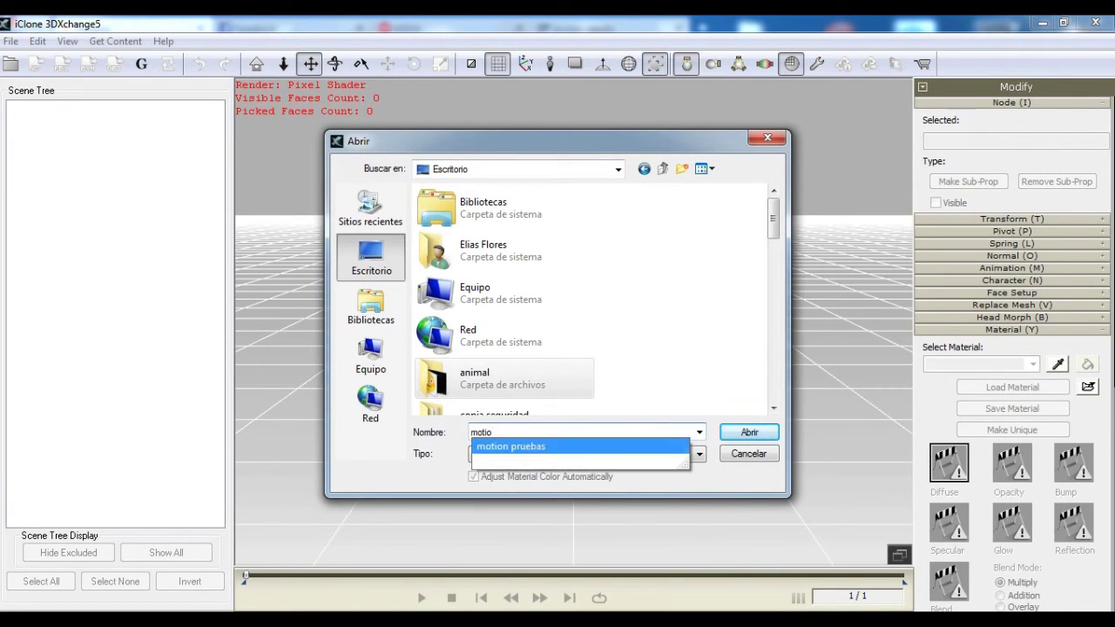
click(511, 445)
key(Return)
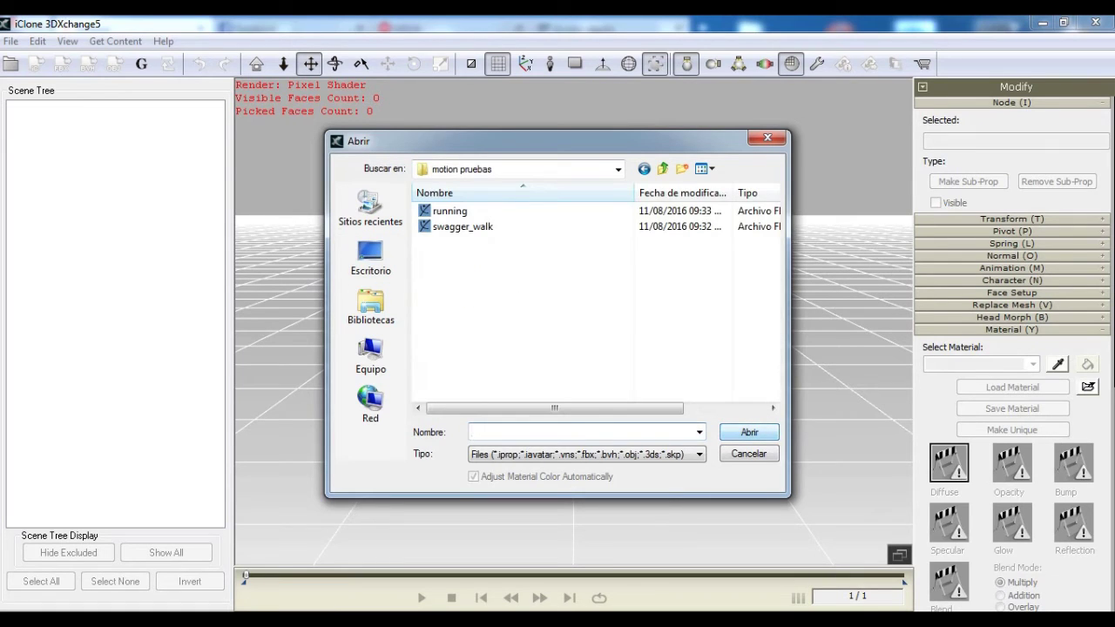
Import the swagger_walk FBX file with its animation at 12 samples per second and a 1000 millisecond smooth curve.
click(462, 227)
click(450, 211)
click(463, 226)
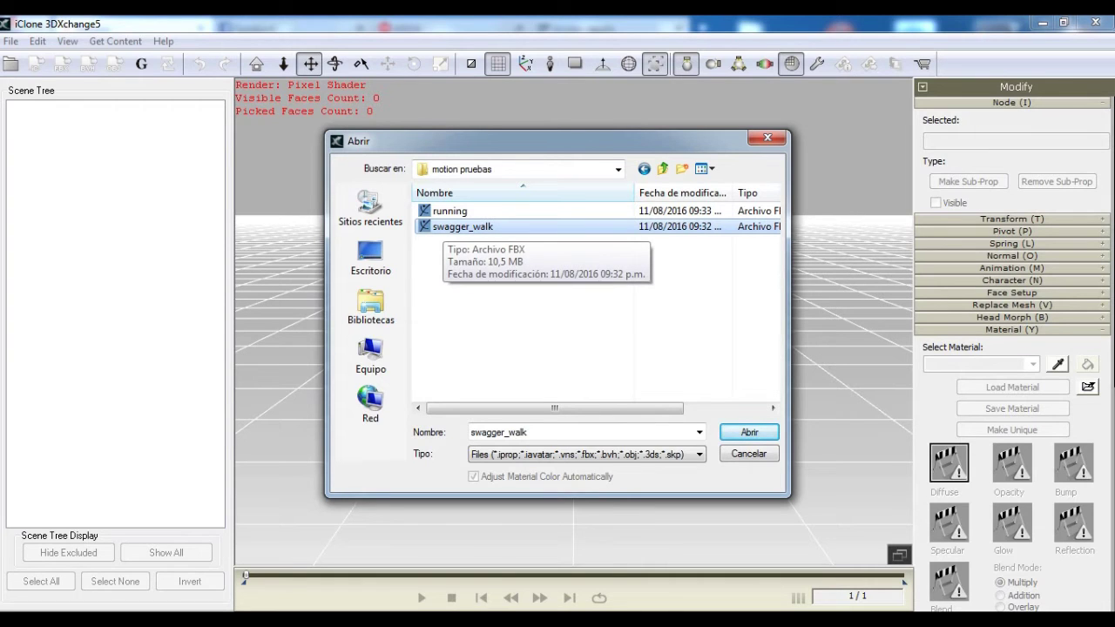
click(450, 210)
click(462, 226)
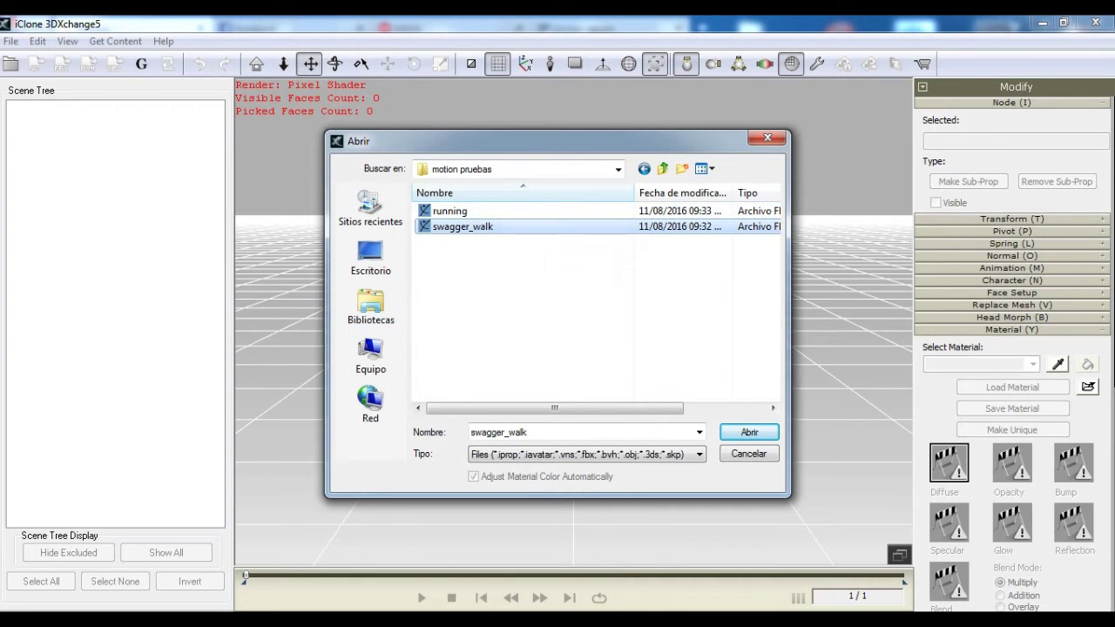
click(749, 432)
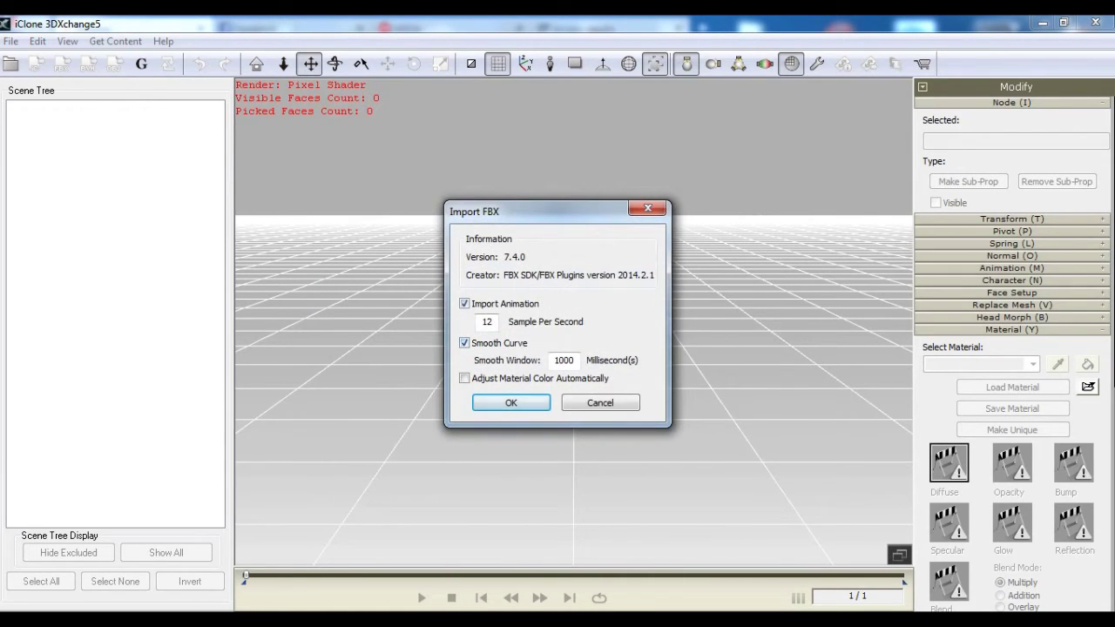
click(510, 402)
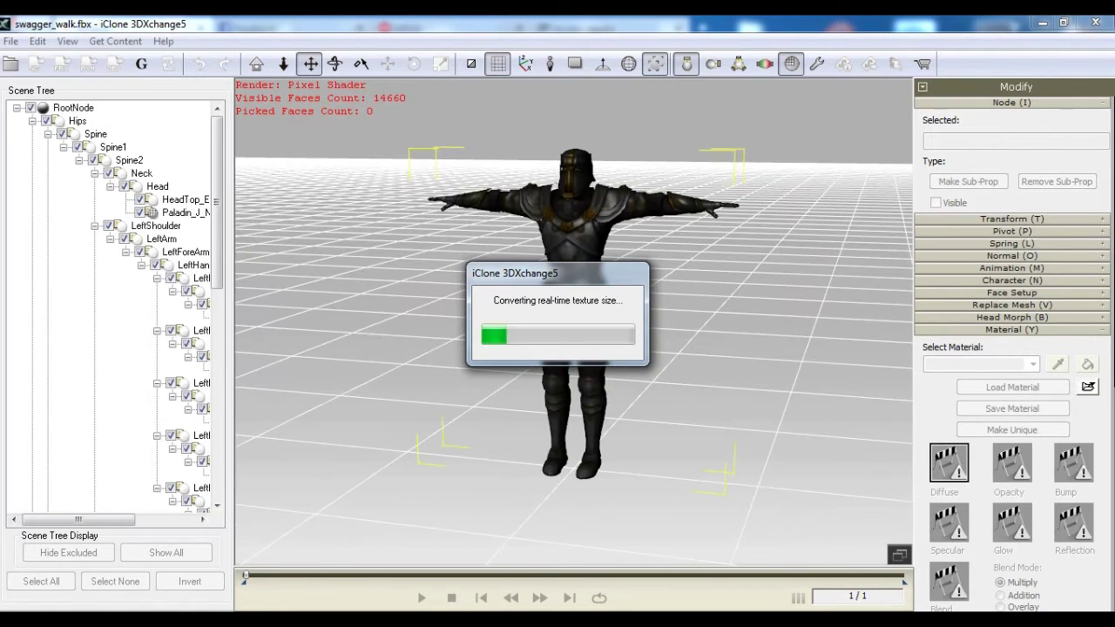
Convert the character to Non-Standard, mapping its bones with the Maya Human-IK preset and activating the characterization.
right_drag(722, 331, 671, 331)
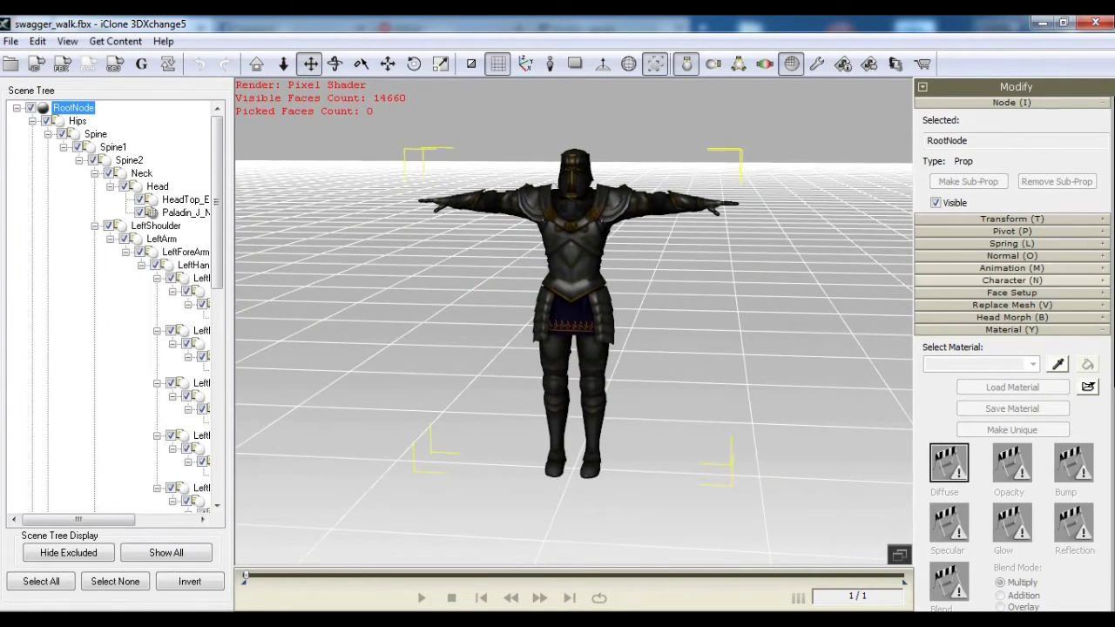
click(1012, 280)
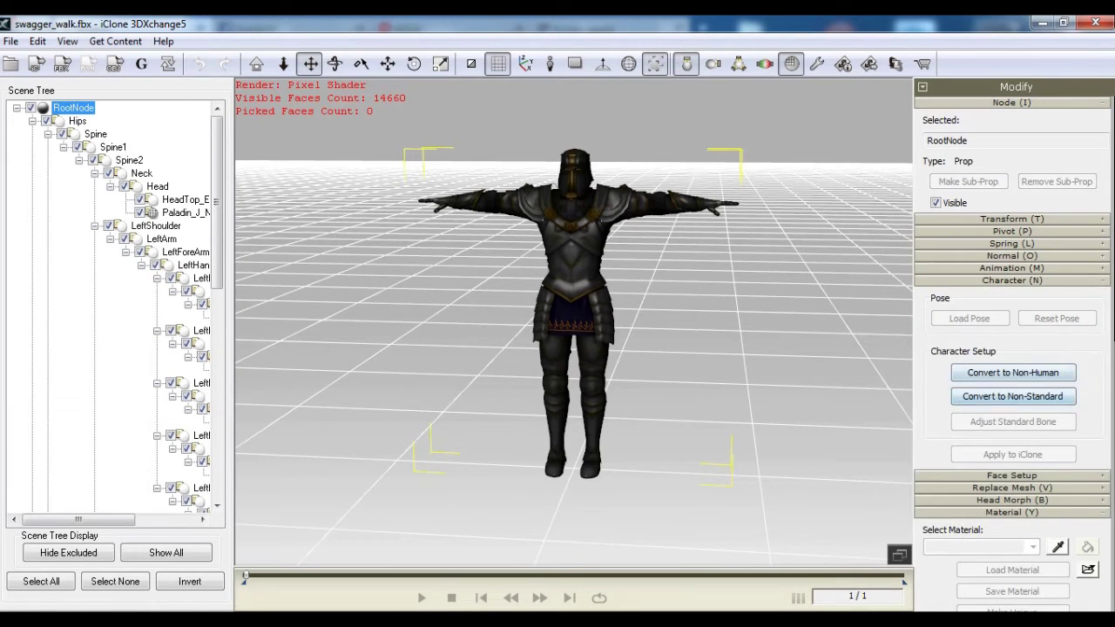
click(1012, 396)
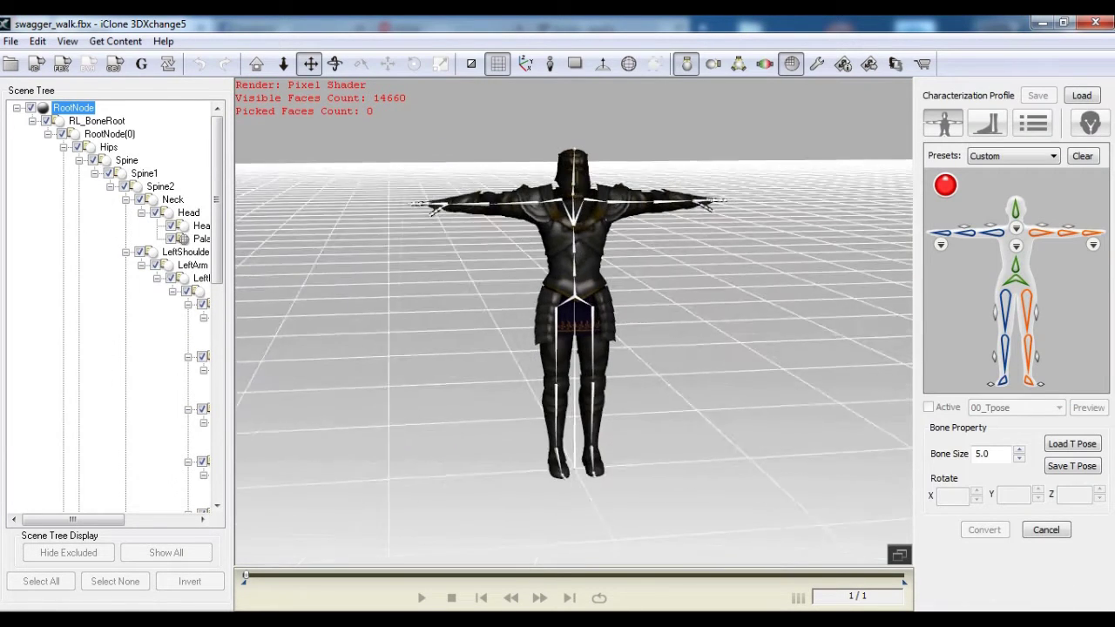
click(1013, 156)
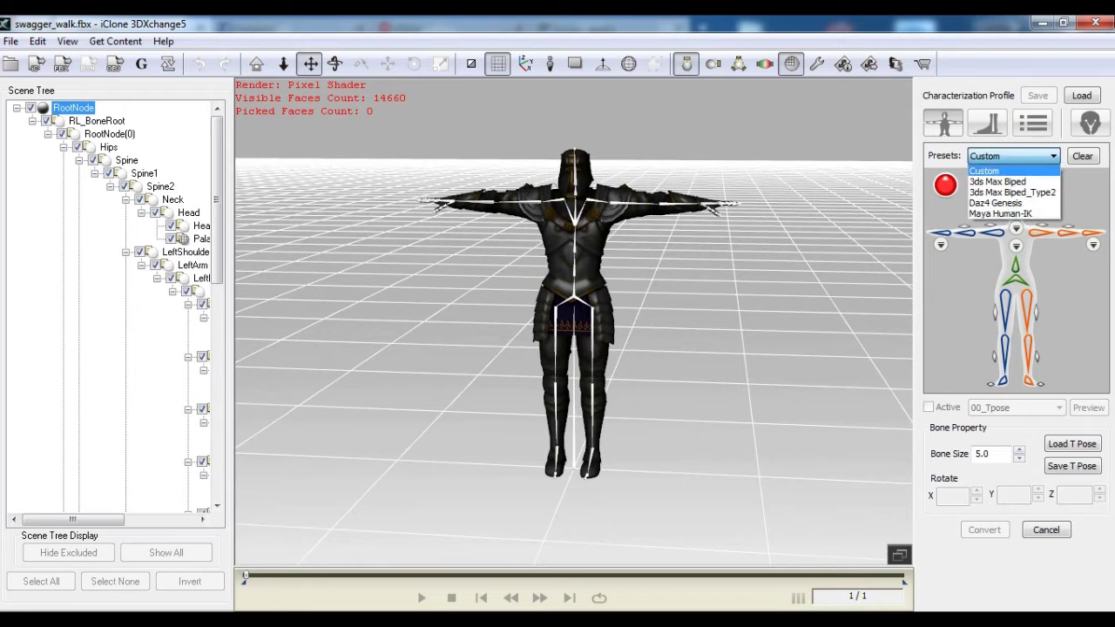
click(1012, 191)
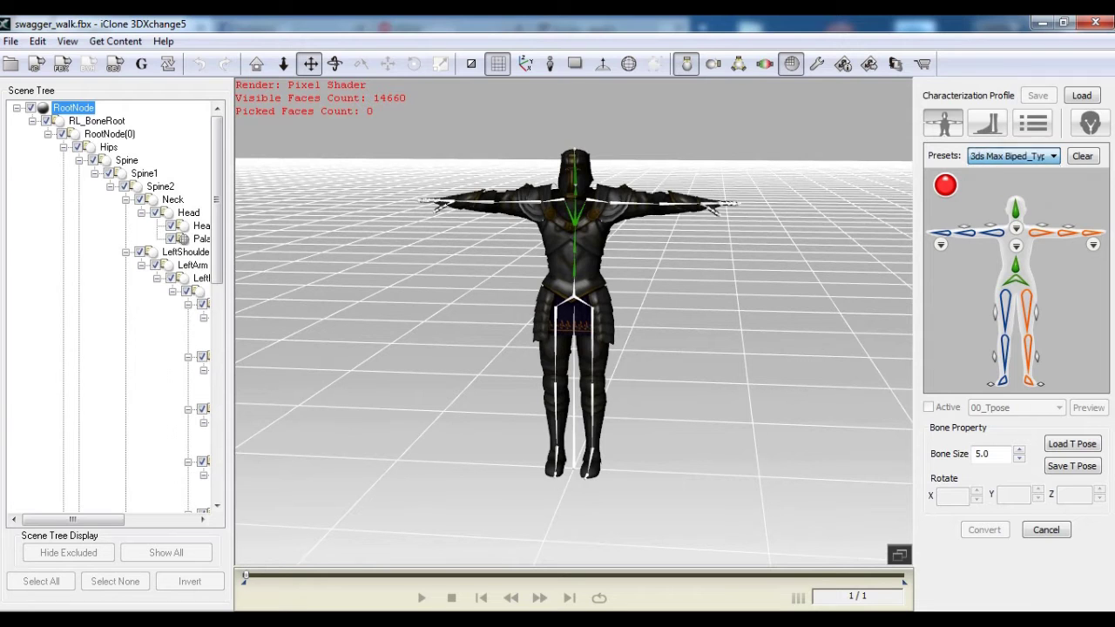
click(1013, 155)
key(Down)
key(Return)
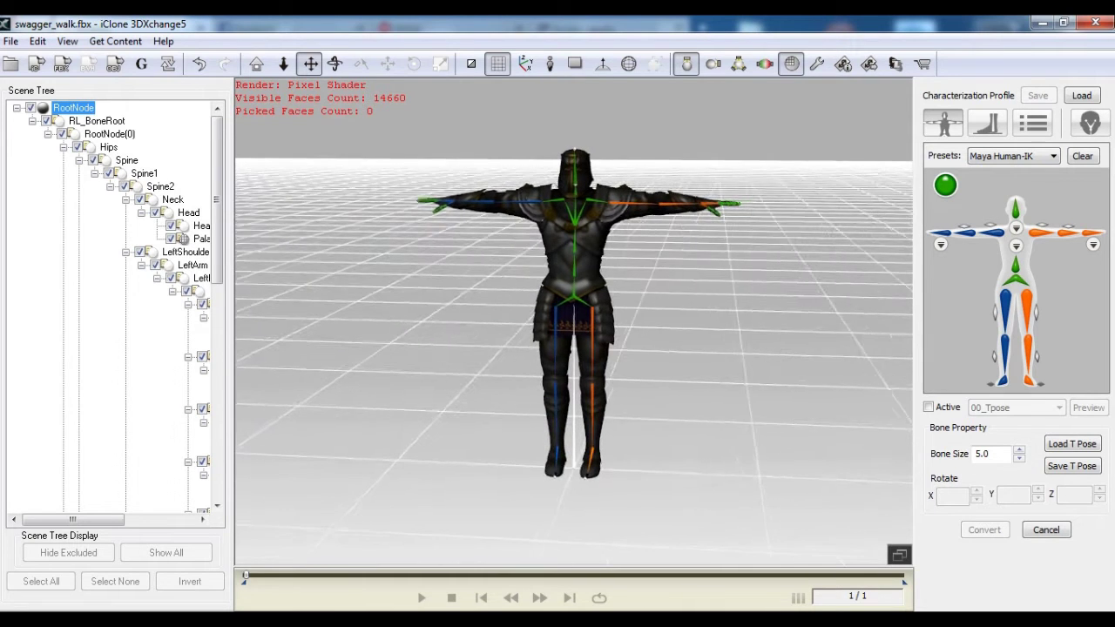
click(928, 406)
click(984, 529)
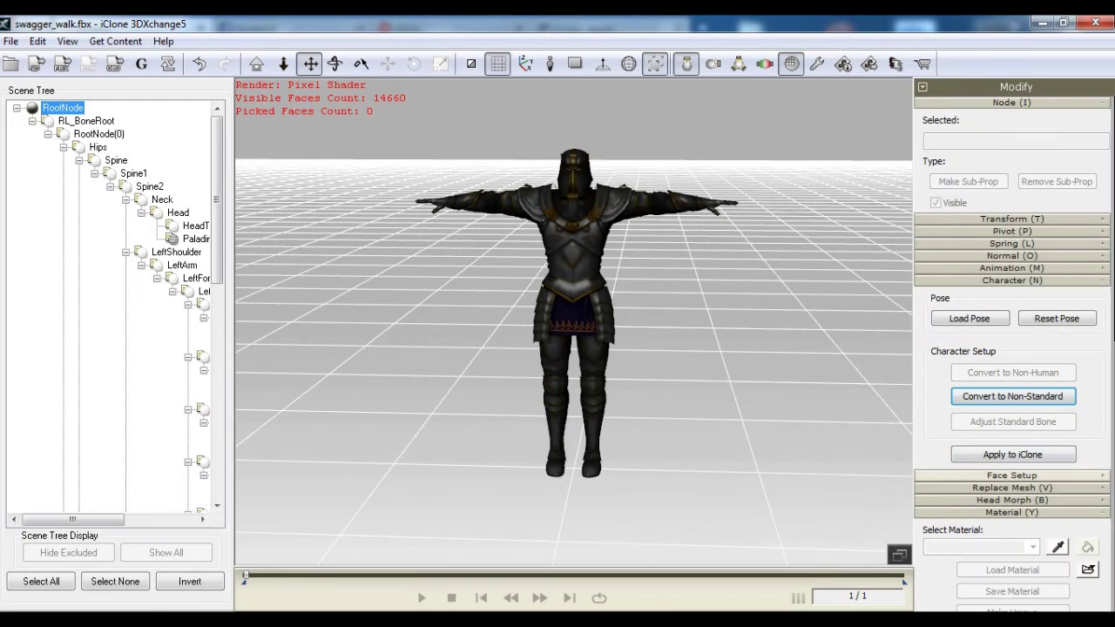
Reopen the Non-Standard setup and preview the character with the 01_Head Calibration motion.
click(1012, 396)
click(1016, 407)
click(1011, 433)
click(1088, 408)
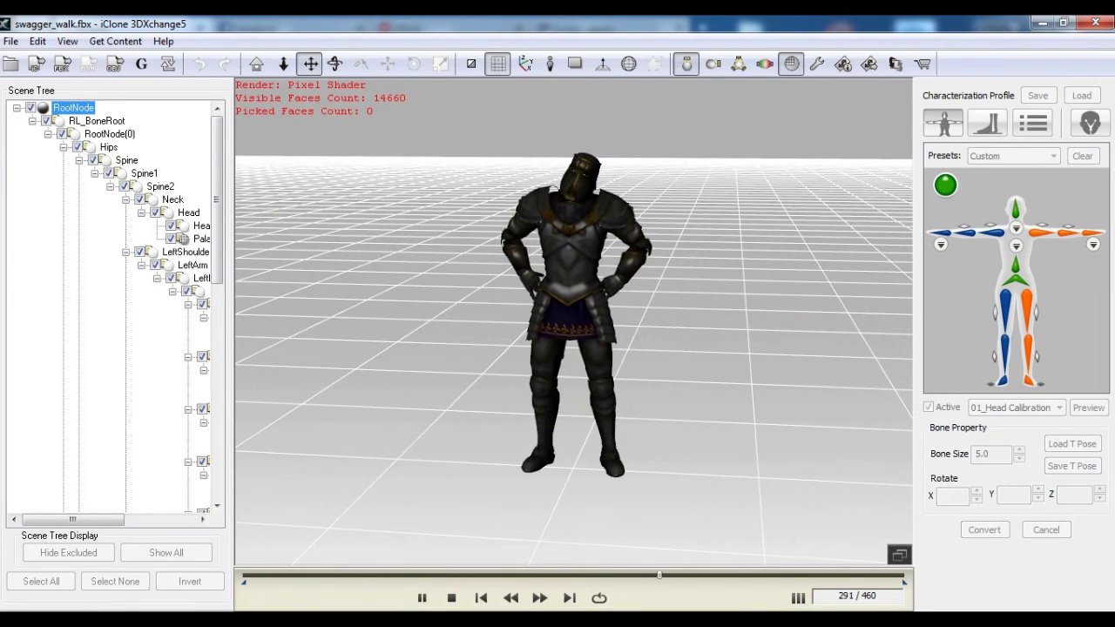
key(space)
Set the preview motion back to 00_Tpose and convert the character to Non-Standard again.
click(1015, 408)
click(1002, 422)
click(1087, 407)
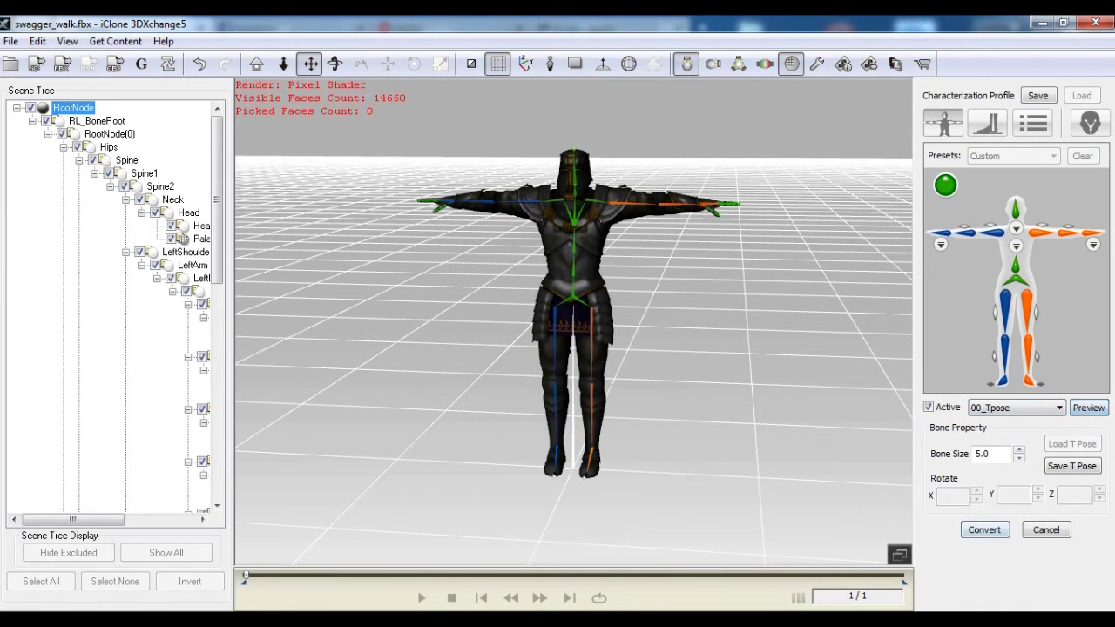
click(984, 529)
Start a Motion Library import and browse to the "motion pruebas" folder on the desktop.
key(m)
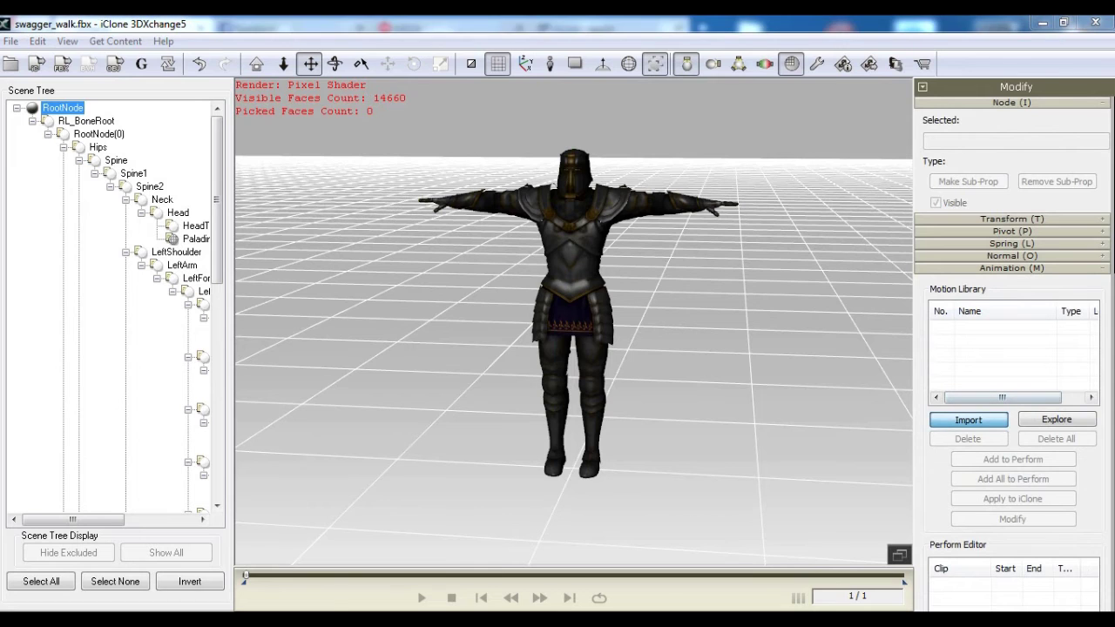
click(968, 420)
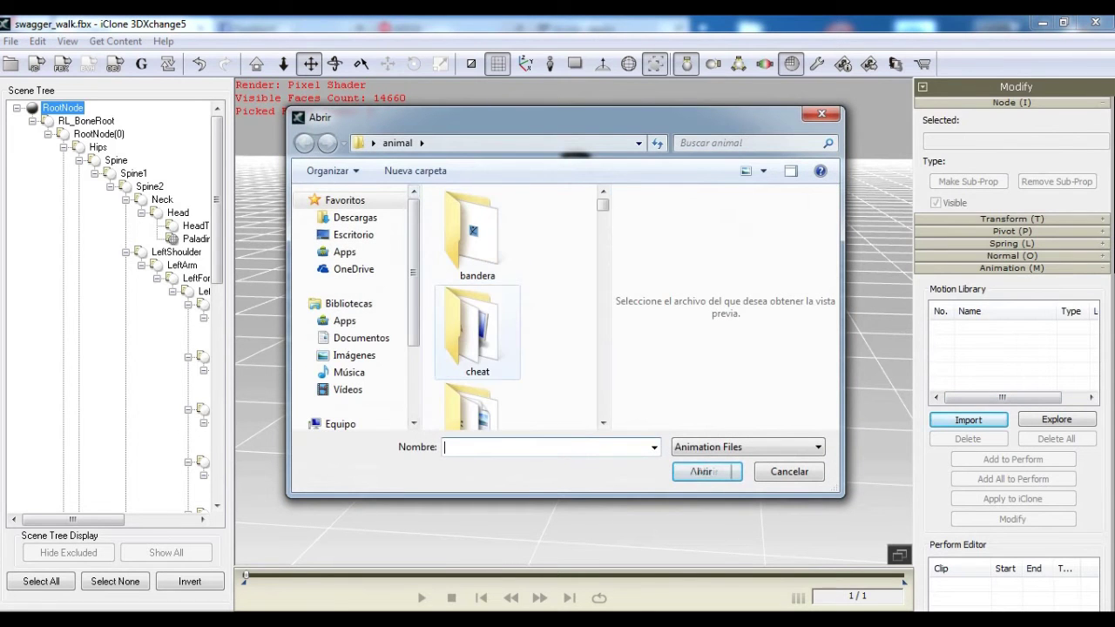
click(353, 234)
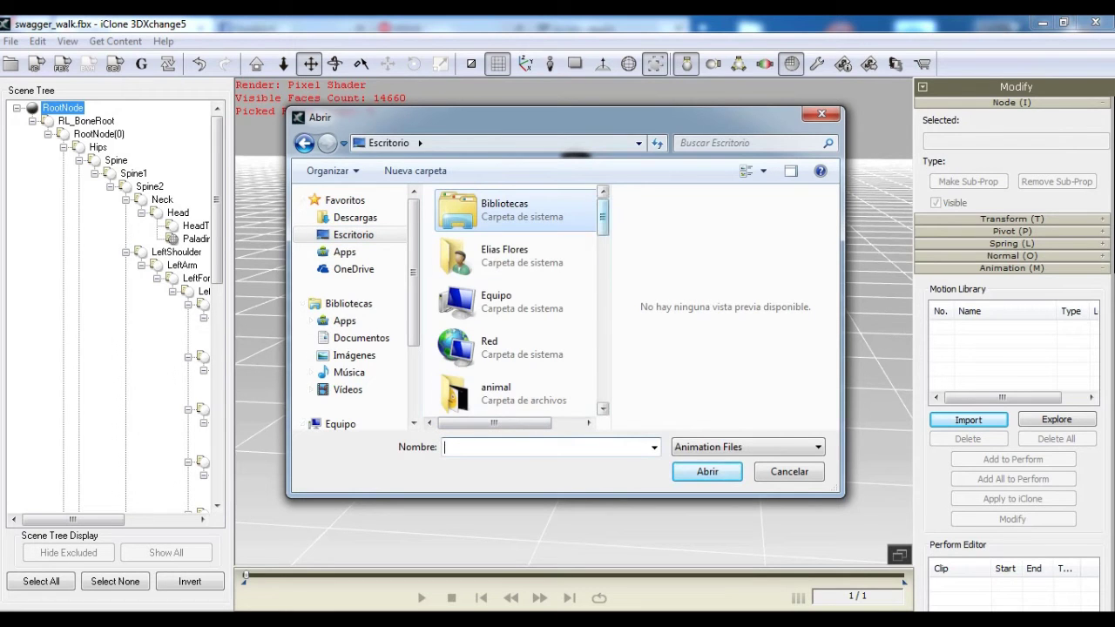
scroll(457, 225, down, 5)
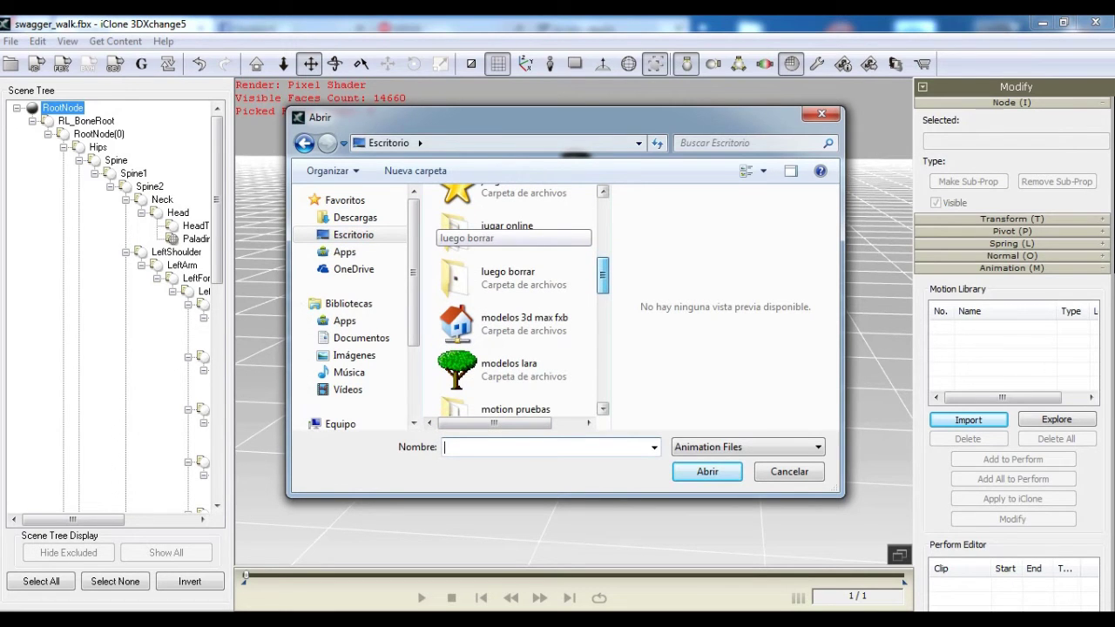
scroll(488, 349, down, 2)
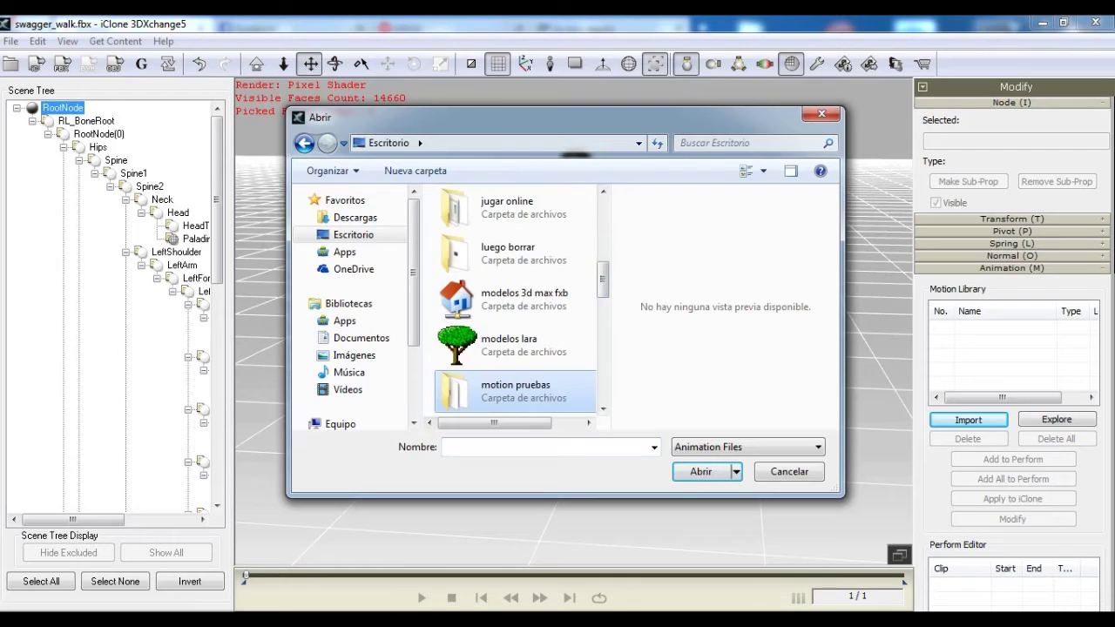
double_click(505, 387)
Import the running and swagger_walk motions with the Current Character profile, 12 samples per second and a 10000 millisecond smooth window.
click(483, 252)
ctrl+click(471, 235)
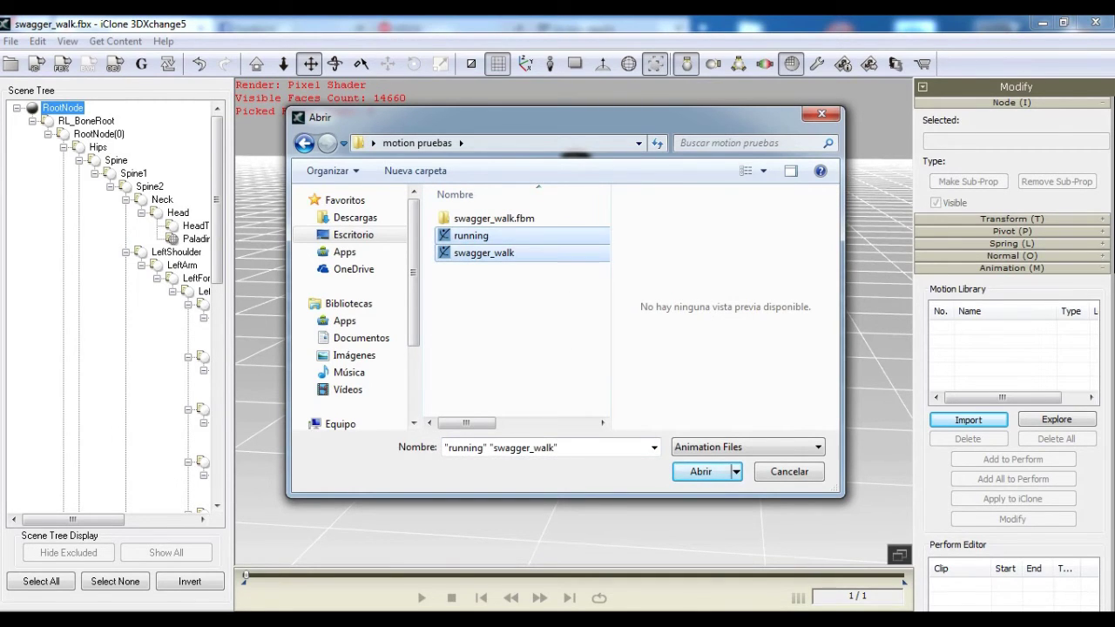
key(Return)
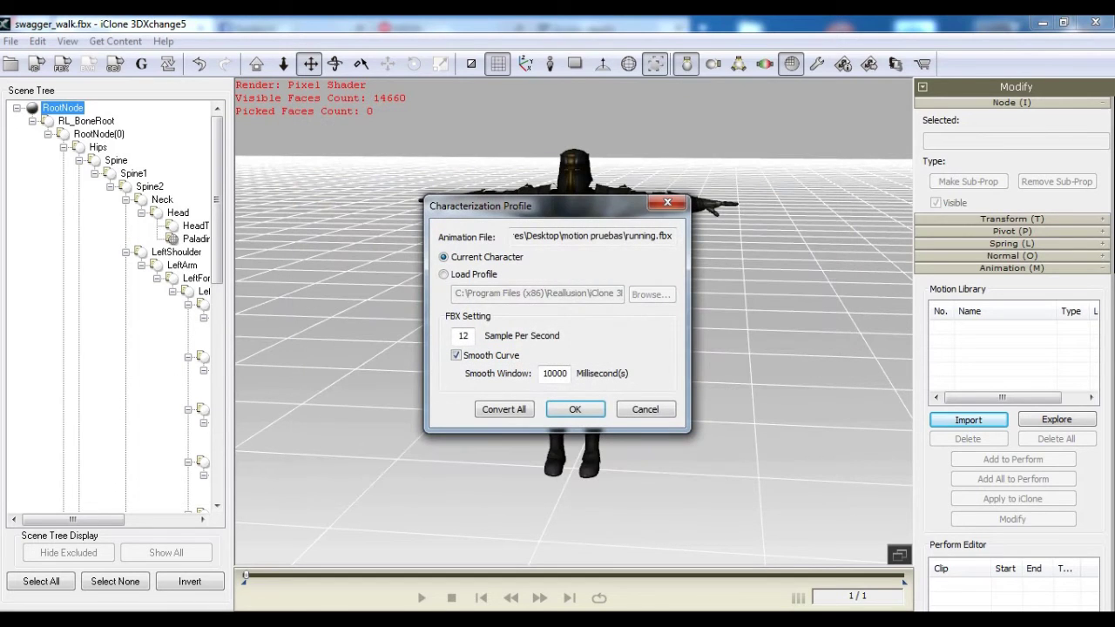
key(Return)
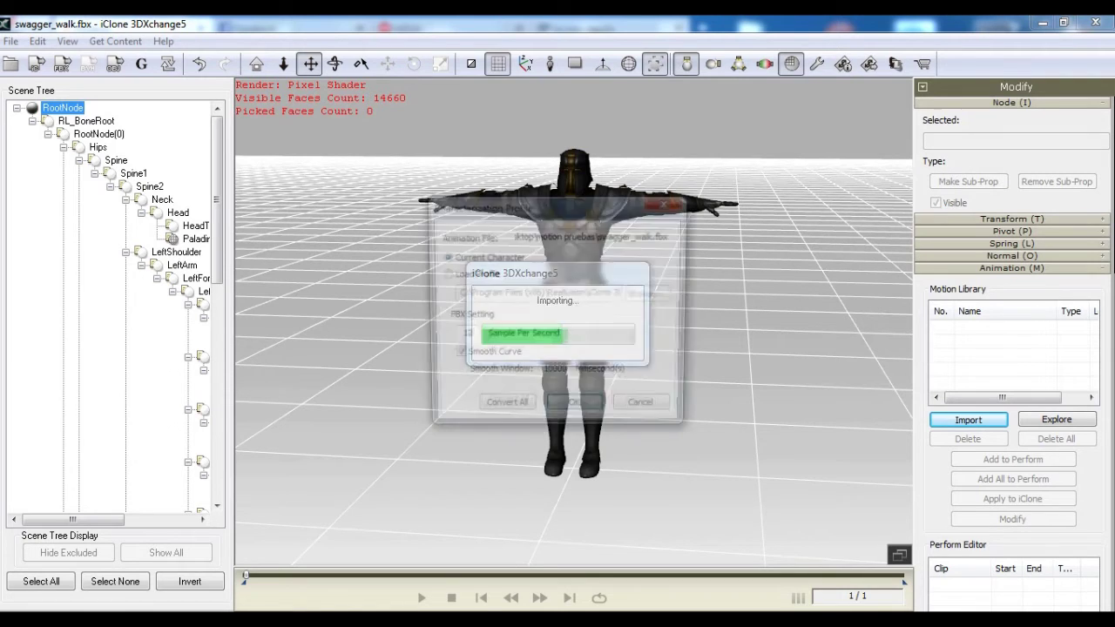
key(Return)
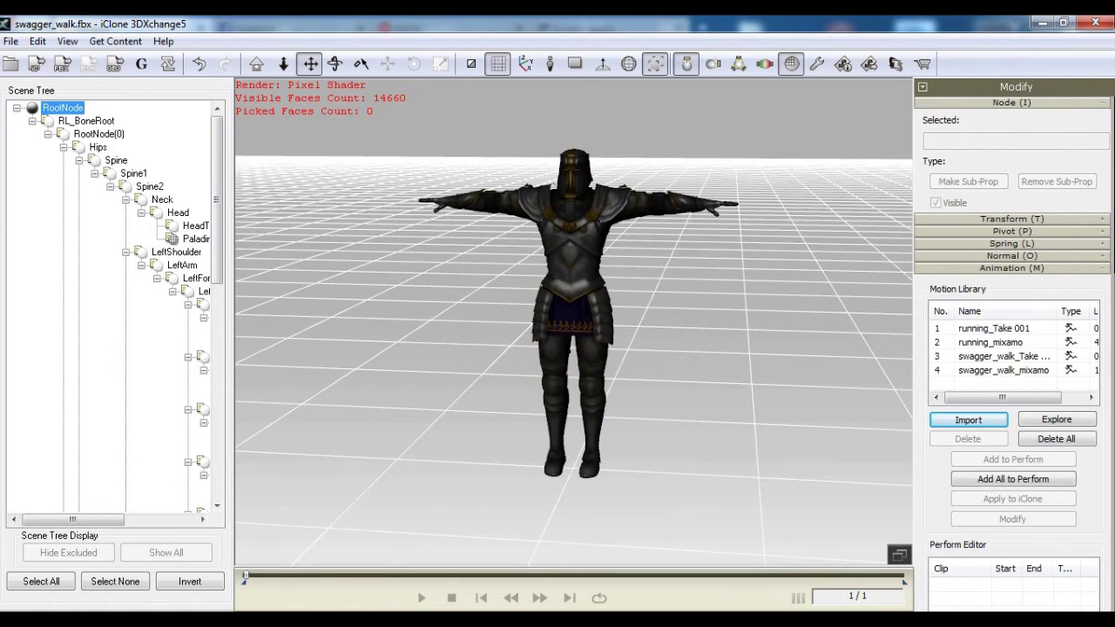
Preview the running_mixamo and swagger_walk_mixamo motions on the character.
click(1004, 356)
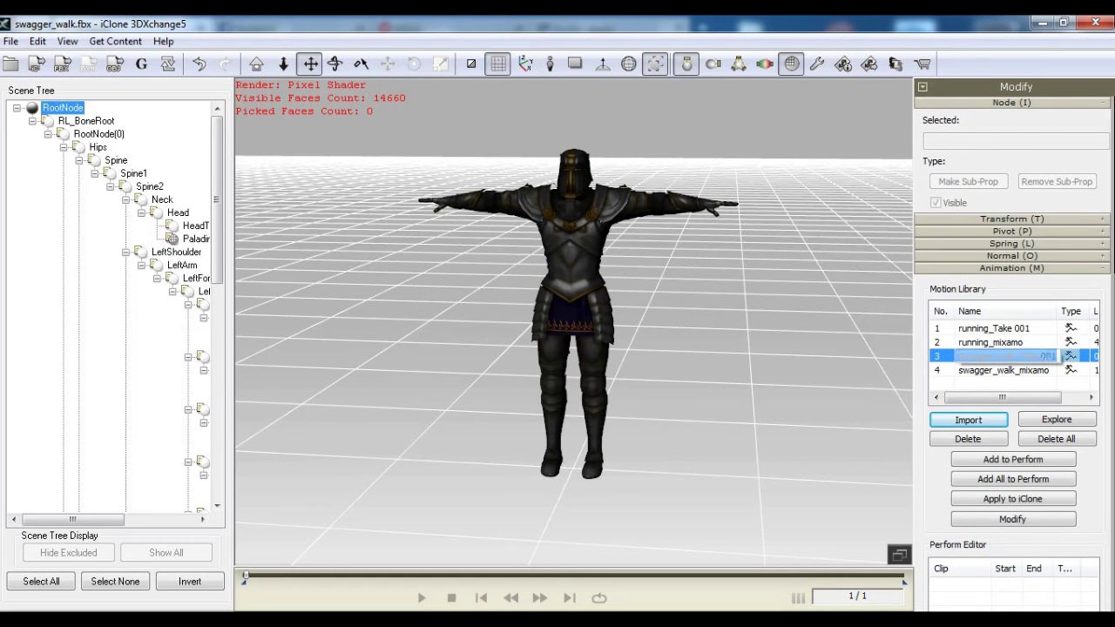
click(1004, 342)
key(space)
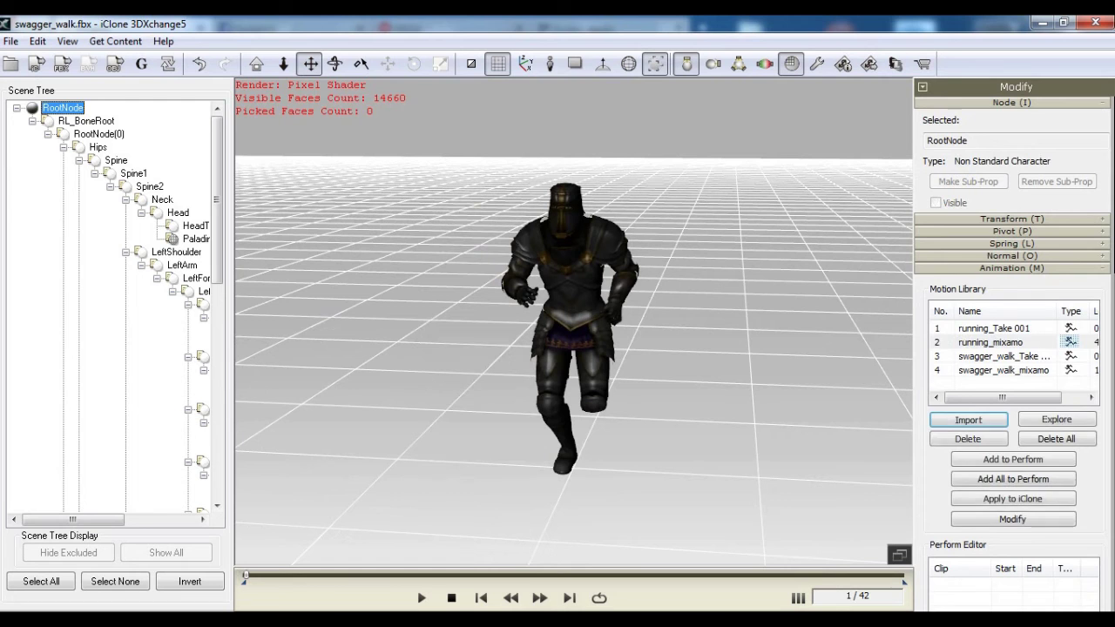
click(1004, 371)
click(1003, 370)
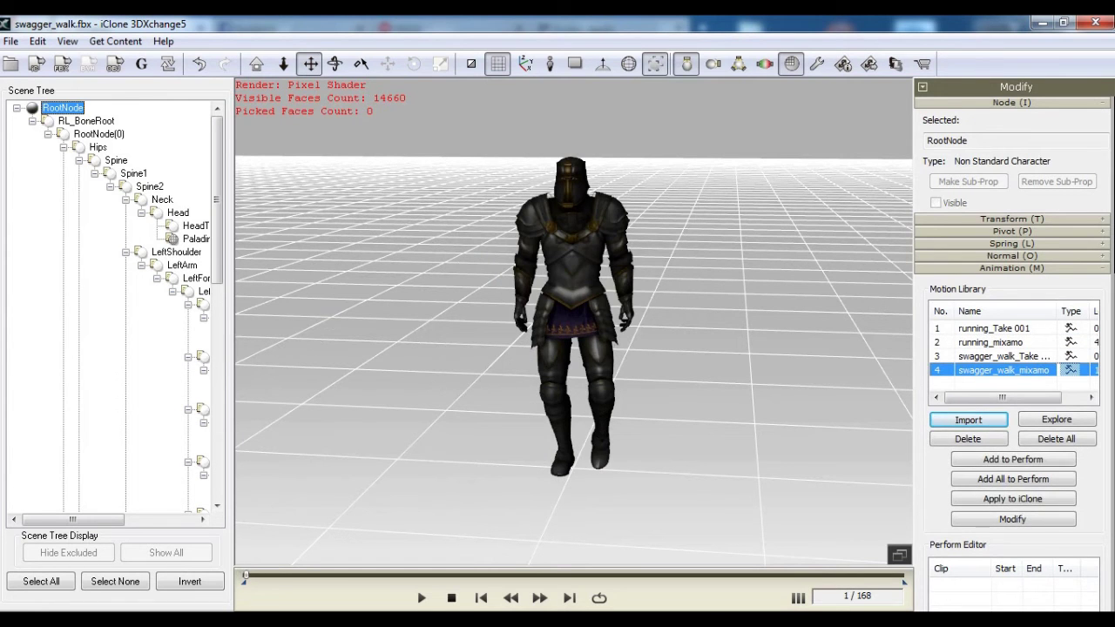
key(space)
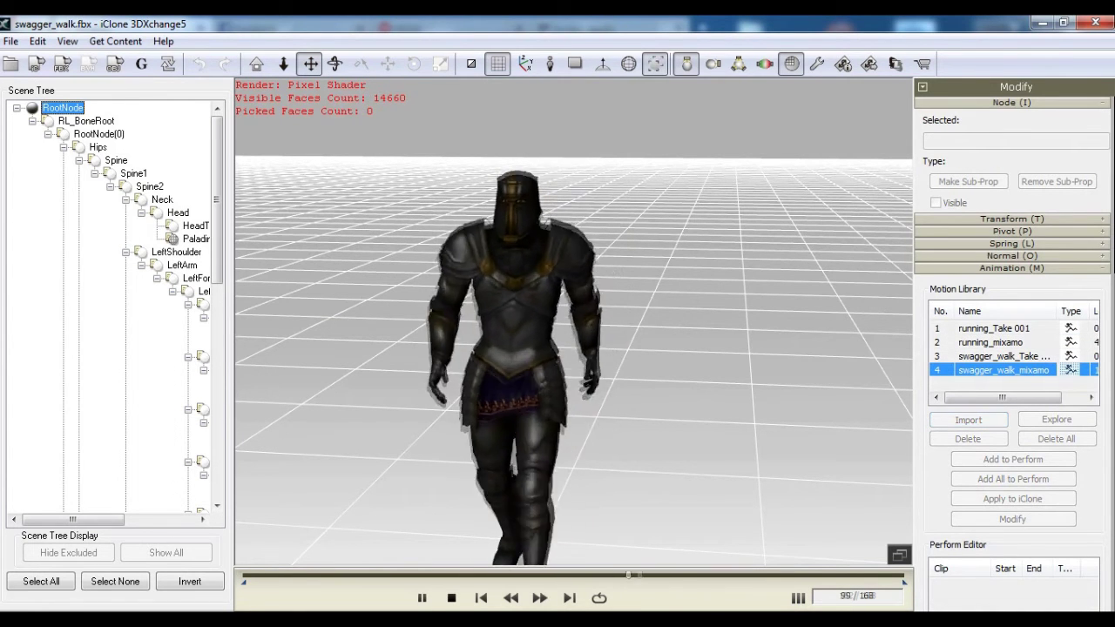
key(space)
Compare the Take 001 motions with the mixamo versions and replay running_mixamo.
click(1003, 357)
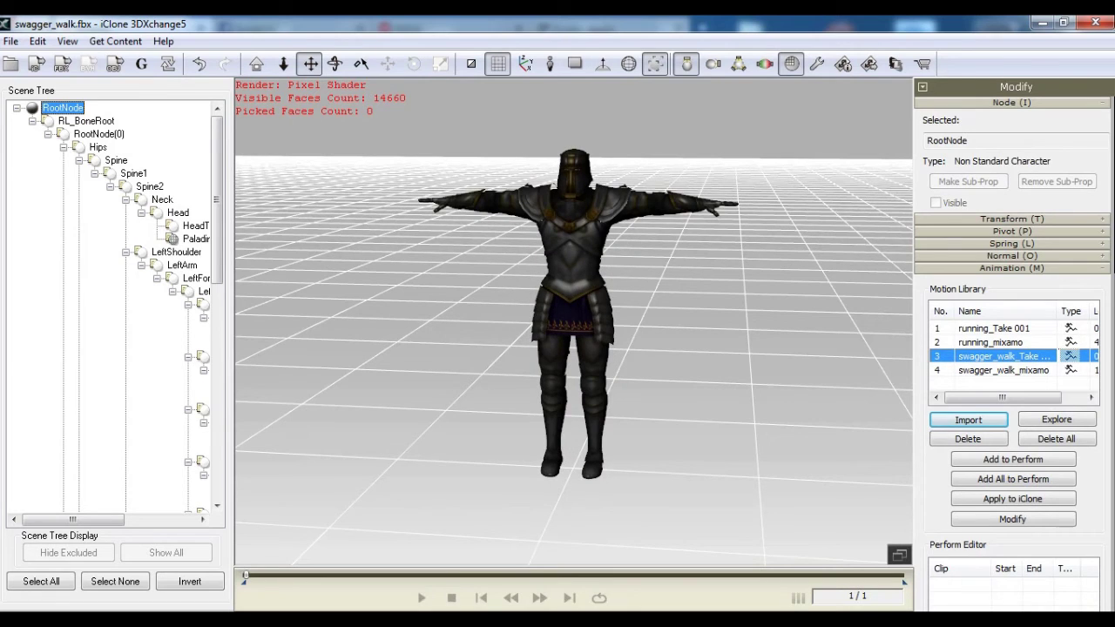
click(994, 328)
click(1004, 356)
click(990, 342)
click(1003, 370)
click(990, 342)
key(space)
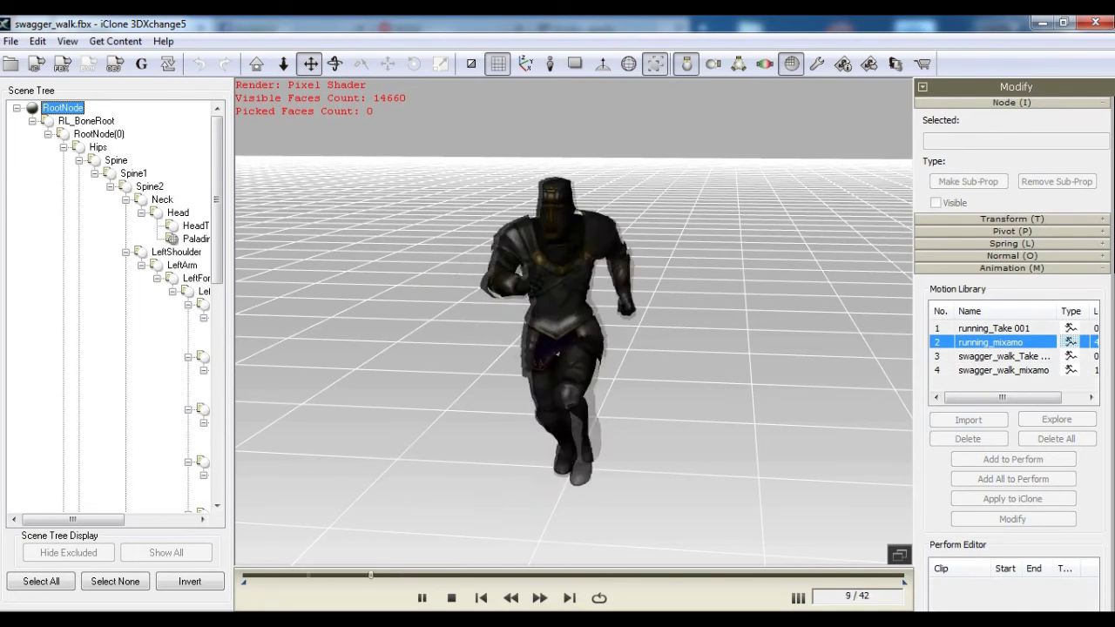
key(space)
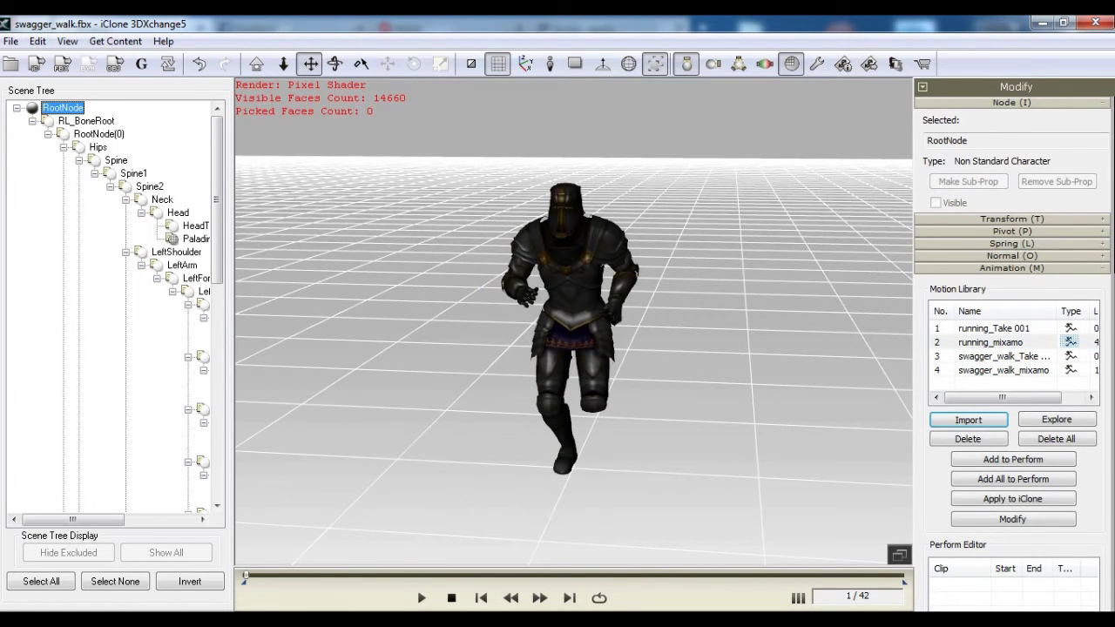
Add the swagger_walk_mixamo and running_mixamo motions to the character's Perform list, in that order.
click(1003, 370)
click(991, 342)
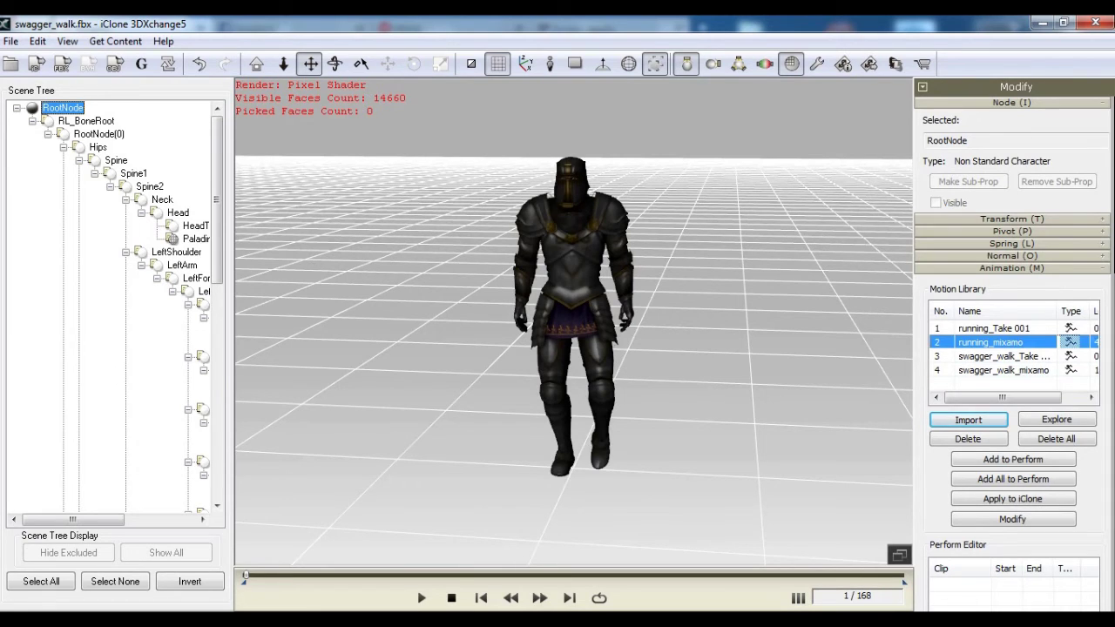
click(1003, 370)
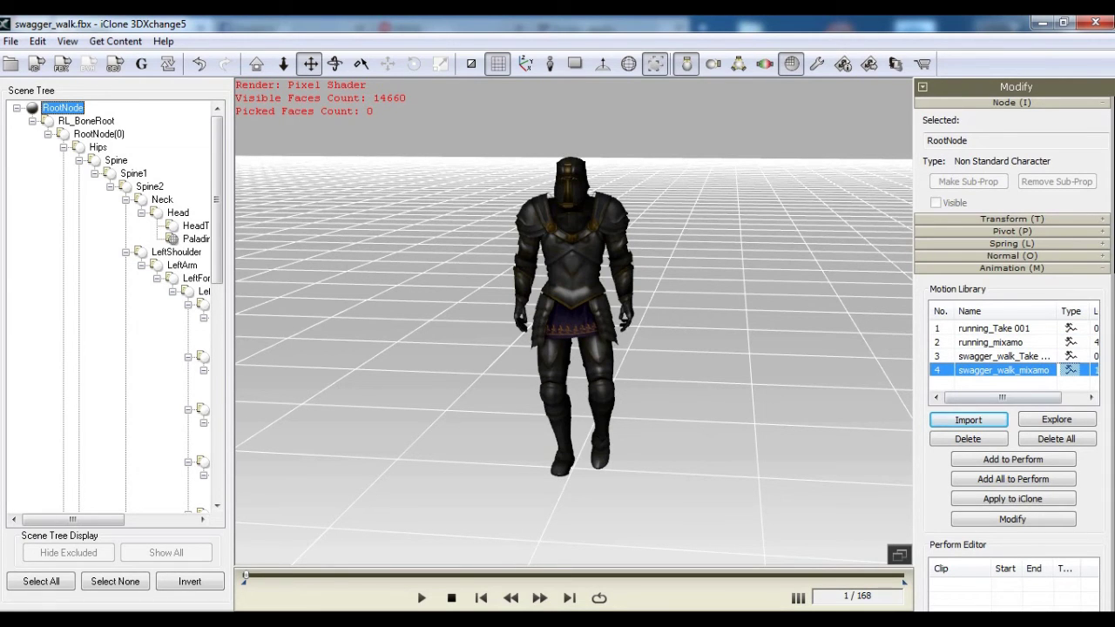
click(1012, 459)
click(990, 342)
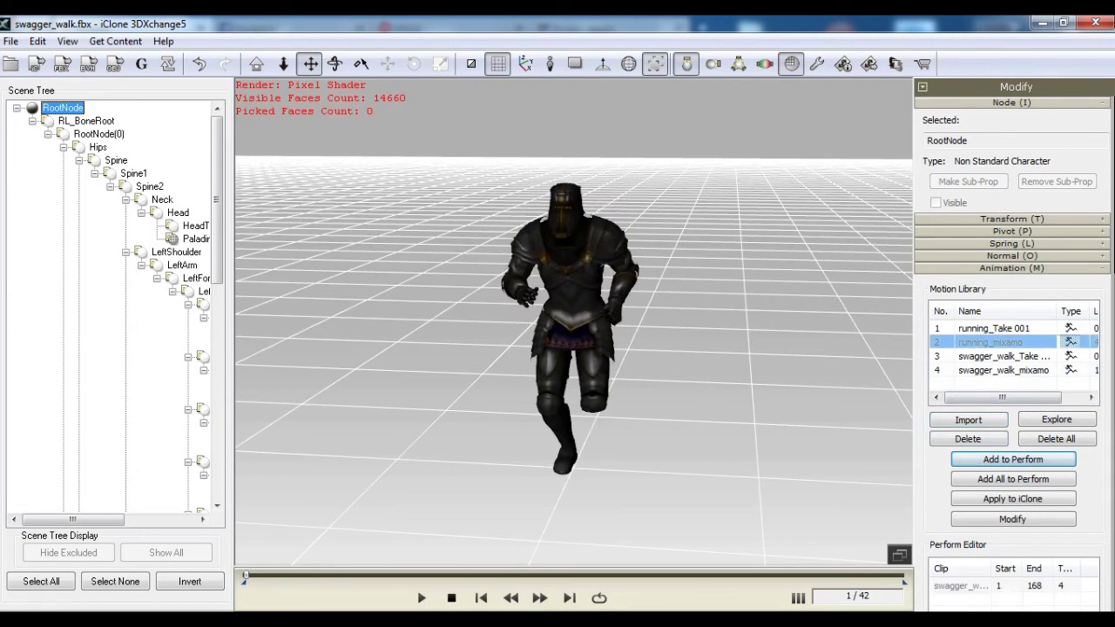
click(1012, 459)
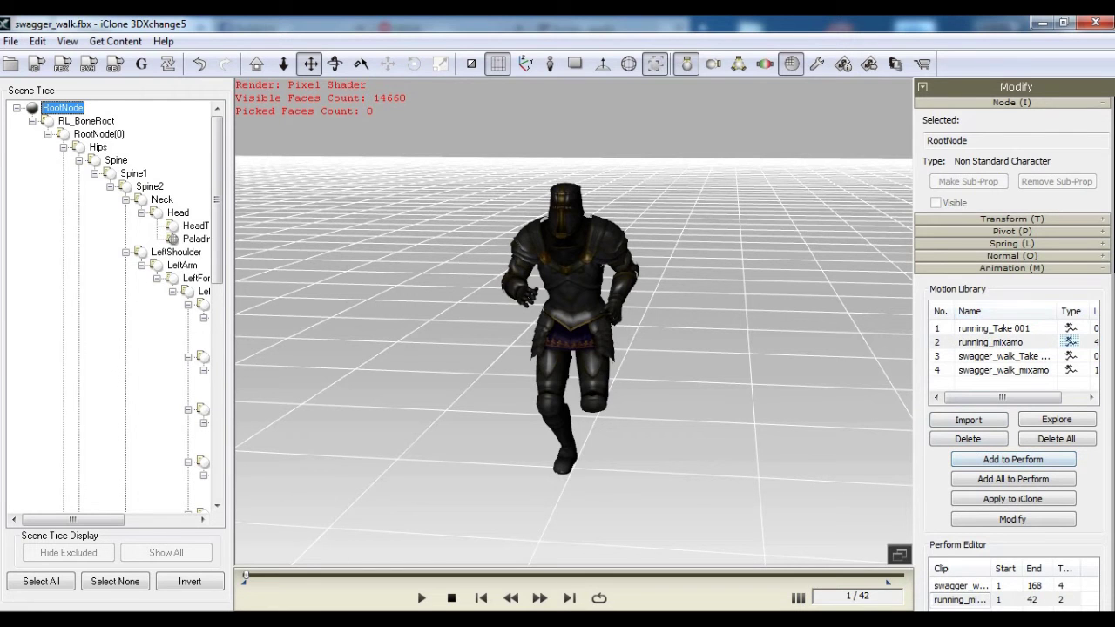
Check the swagger walk and running clips in the Perform Editor.
scroll(1012, 366, down, 6)
drag(964, 354, 956, 354)
click(960, 340)
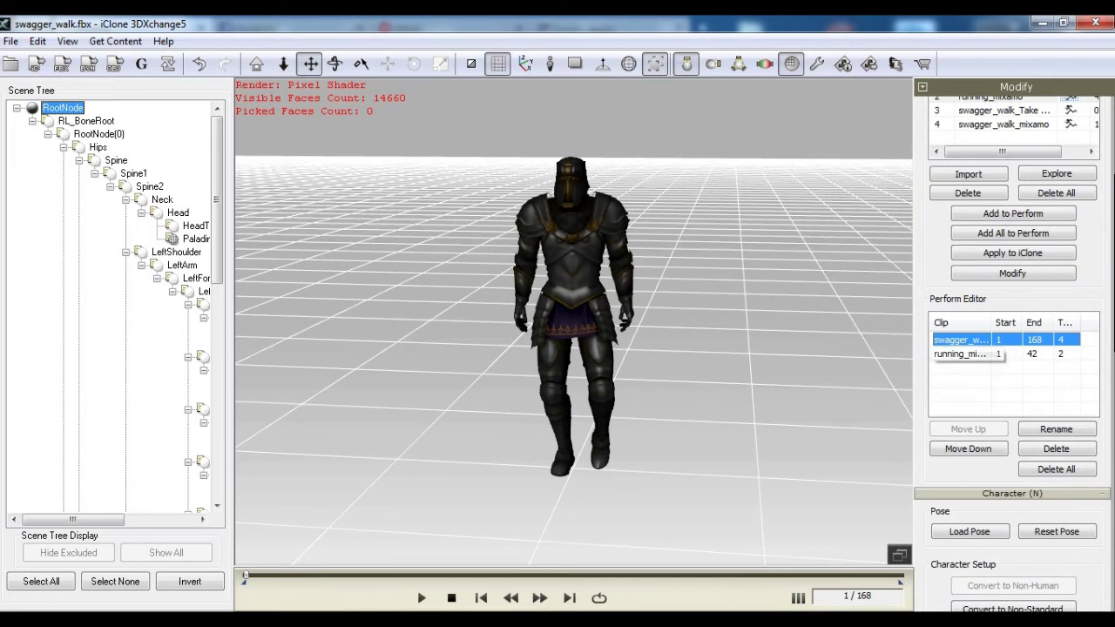
click(961, 354)
scroll(1012, 349, down, 6)
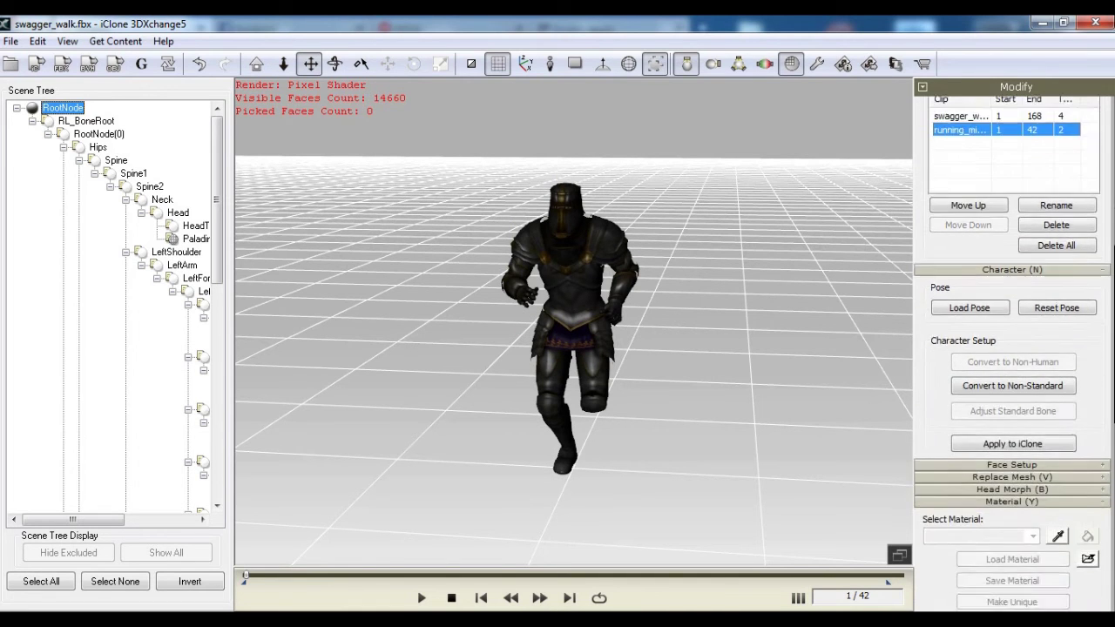
Export the character to the default iClone 5 content folder with geometry, animation and an iMotion export named swagger_walk.
click(11, 41)
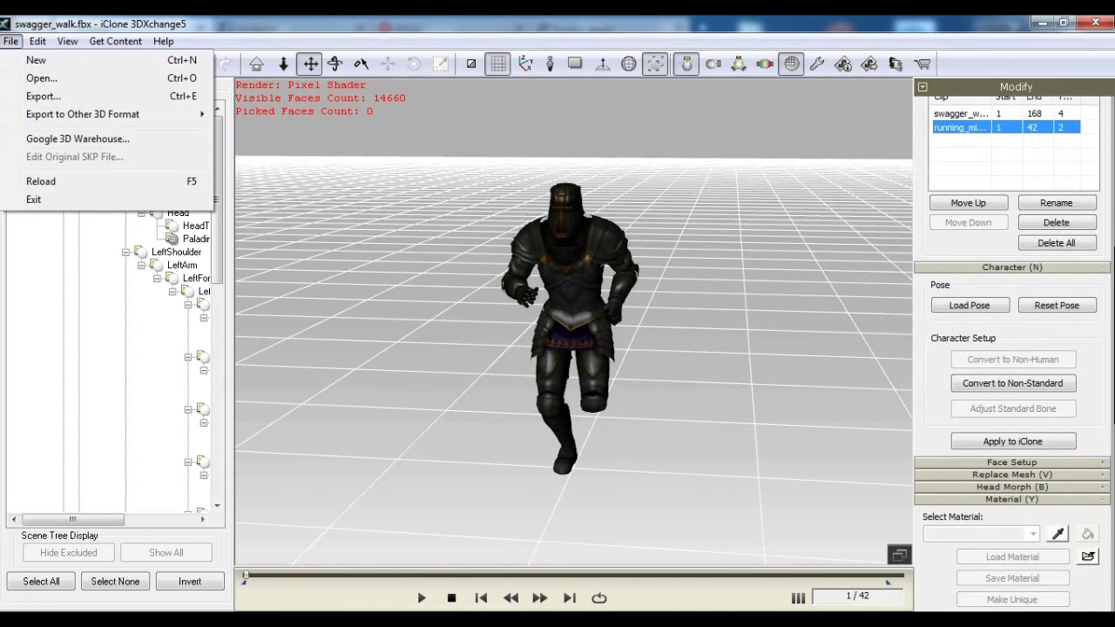
key(Escape)
click(37, 64)
click(439, 396)
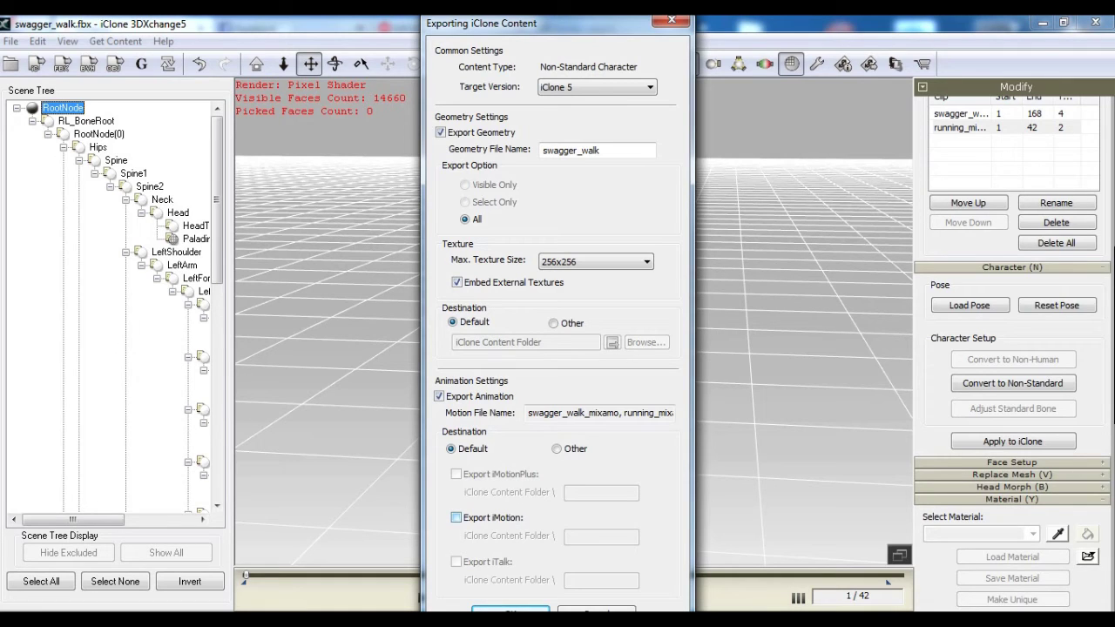
click(455, 517)
key(Return)
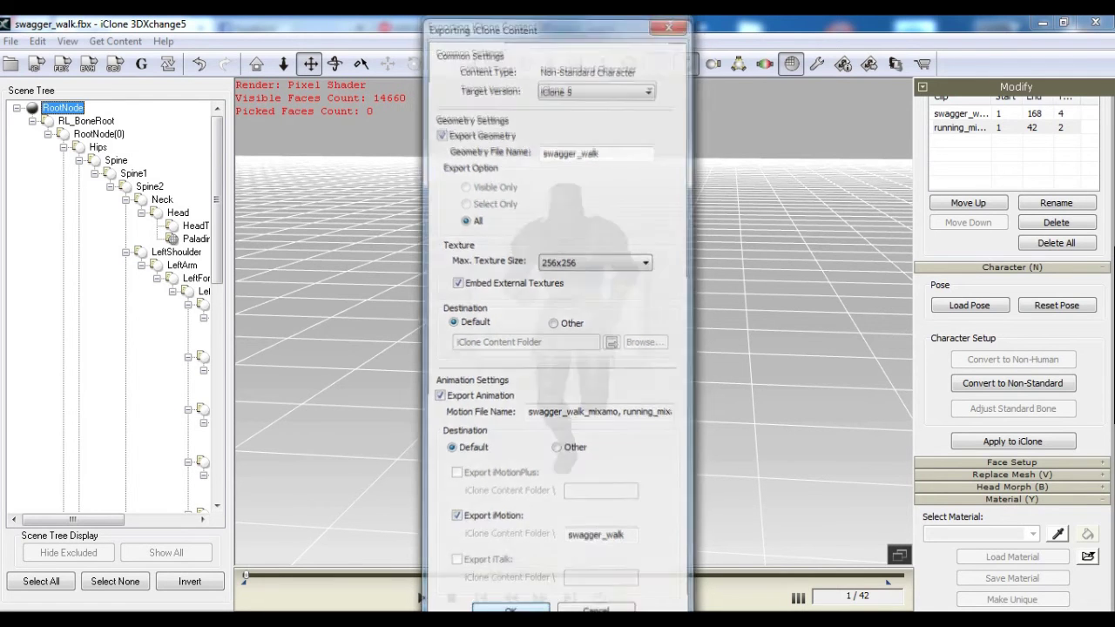
key(Return)
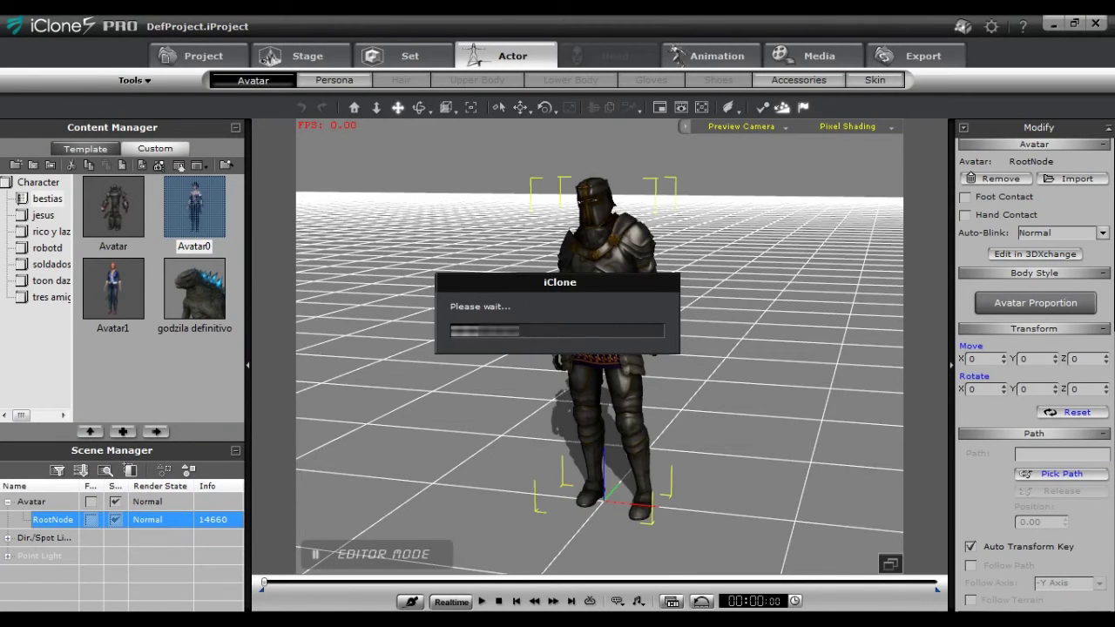
Remove all animation from the knight avatar.
click(47, 247)
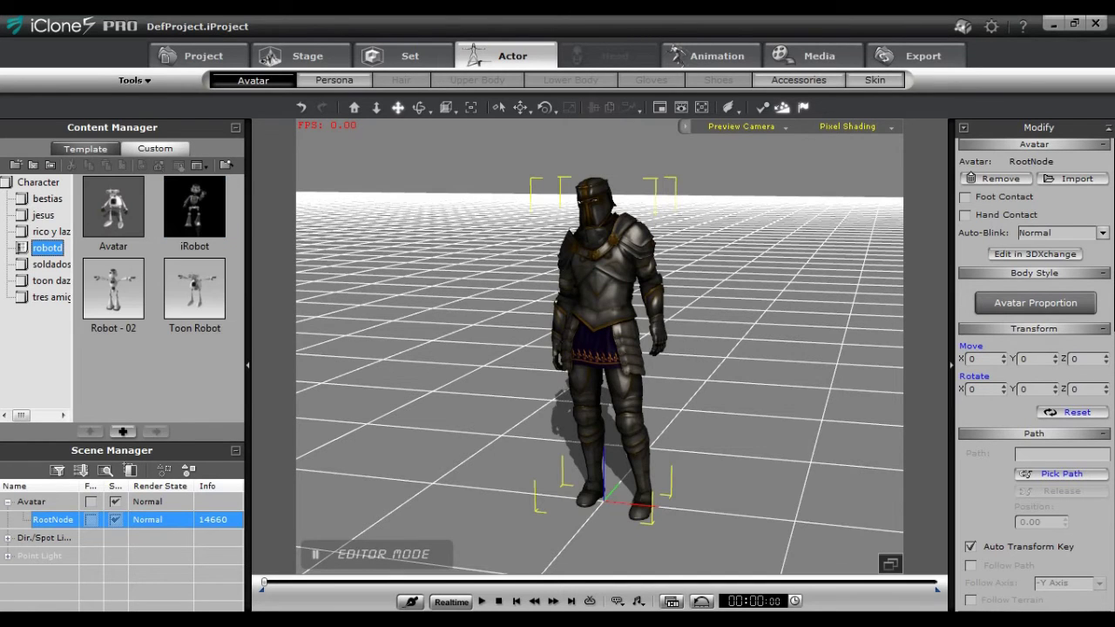
right_drag(531, 261, 586, 261)
right_click(586, 260)
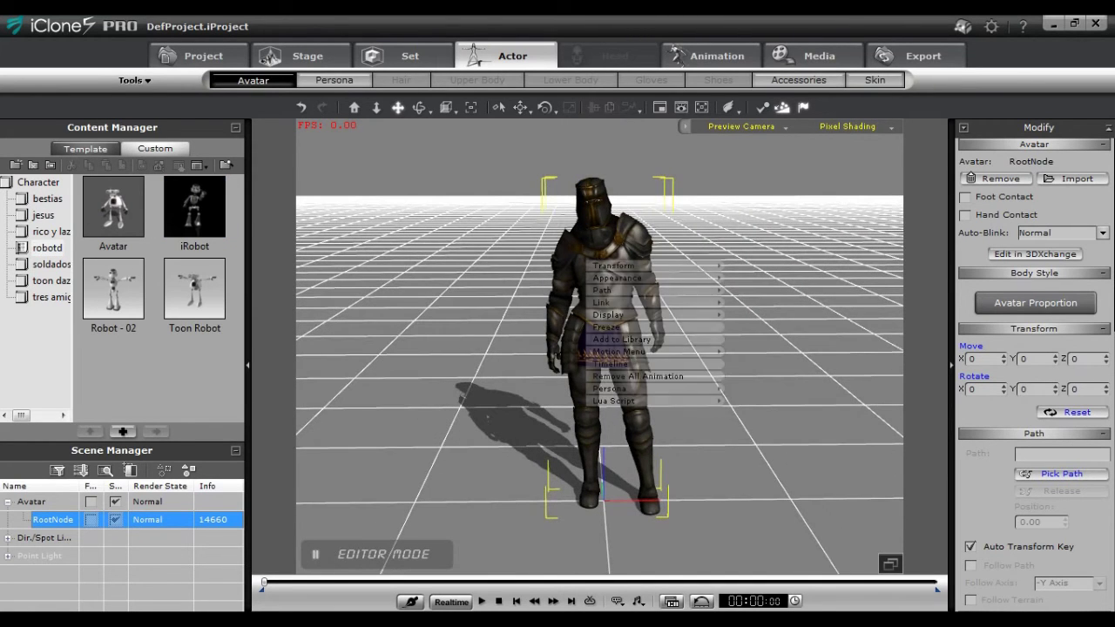
click(637, 375)
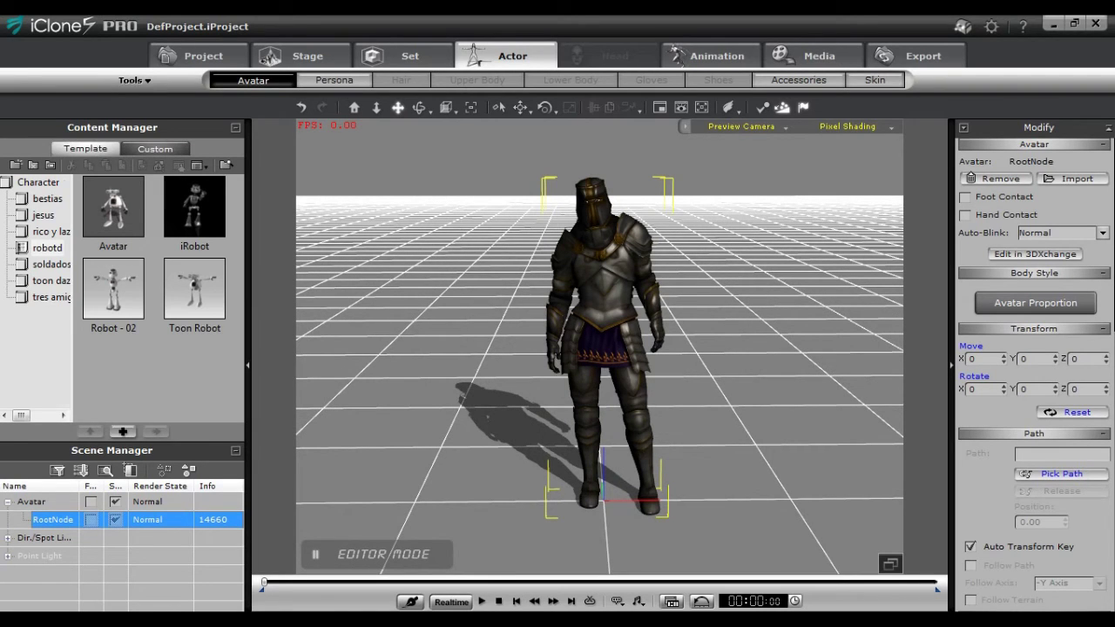
click(85, 148)
click(43, 197)
drag(71, 218, 100, 217)
click(55, 214)
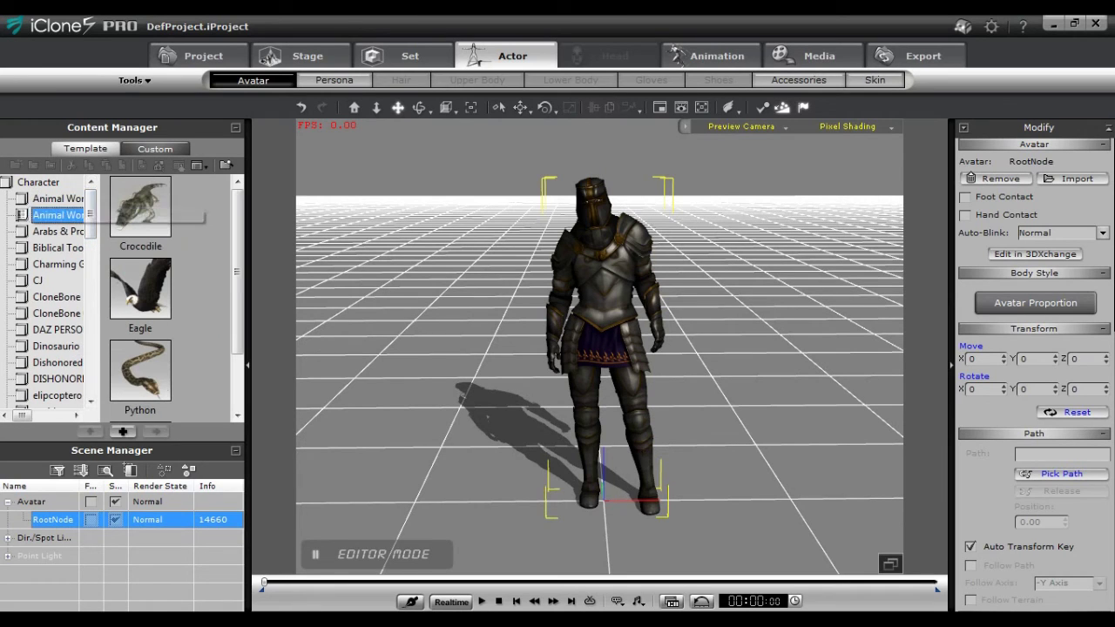
click(38, 182)
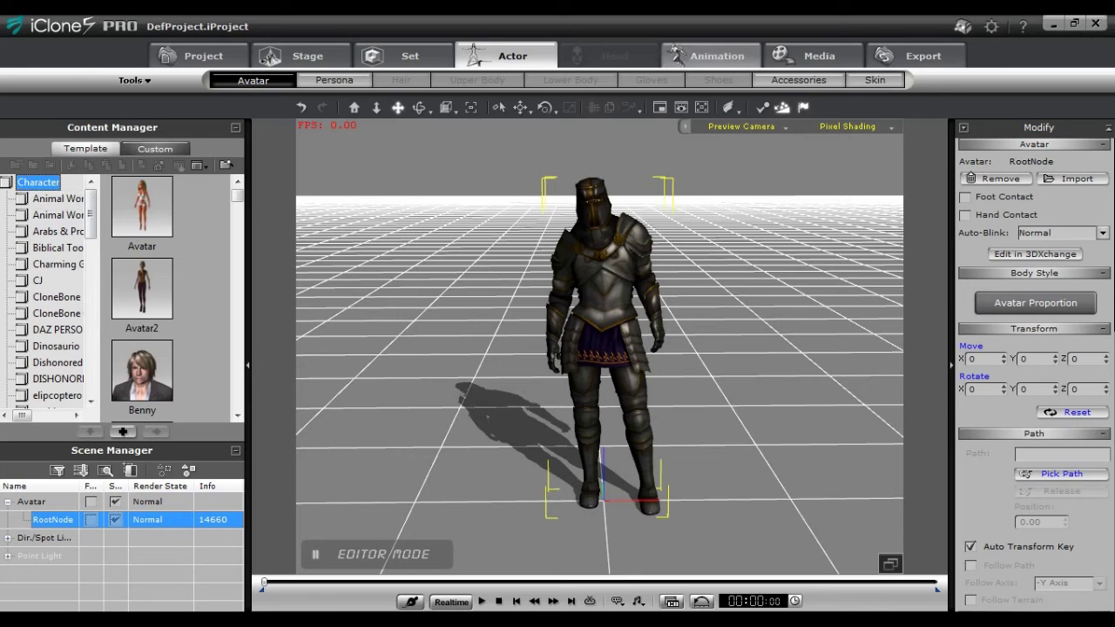
Apply the G3_Idle Pose from the 00_Pose template motions to the knight.
click(710, 56)
click(84, 148)
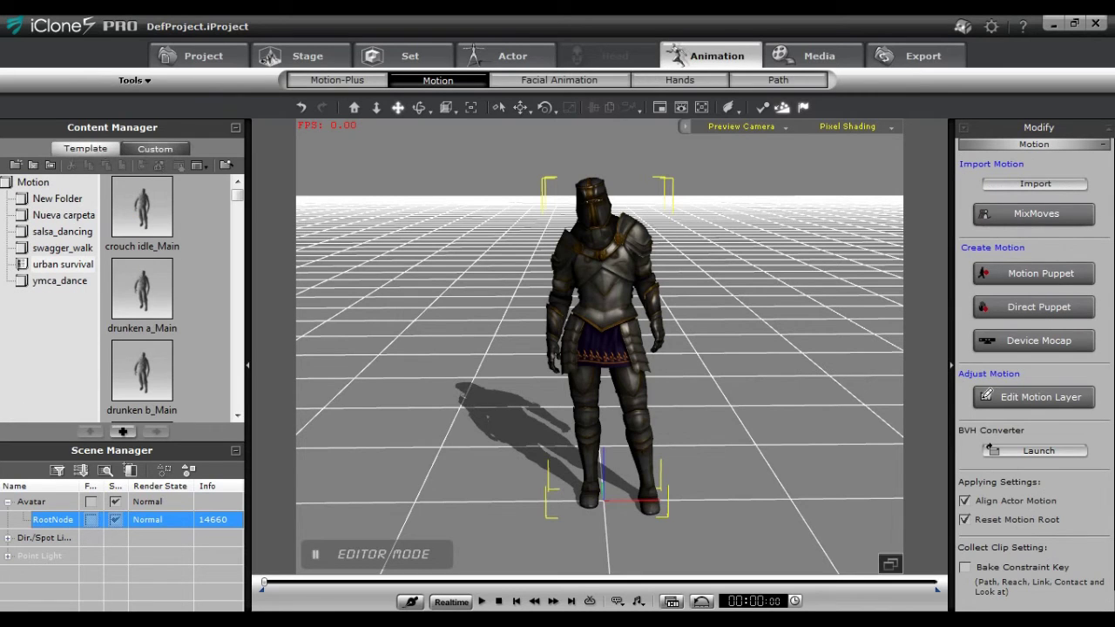
click(50, 214)
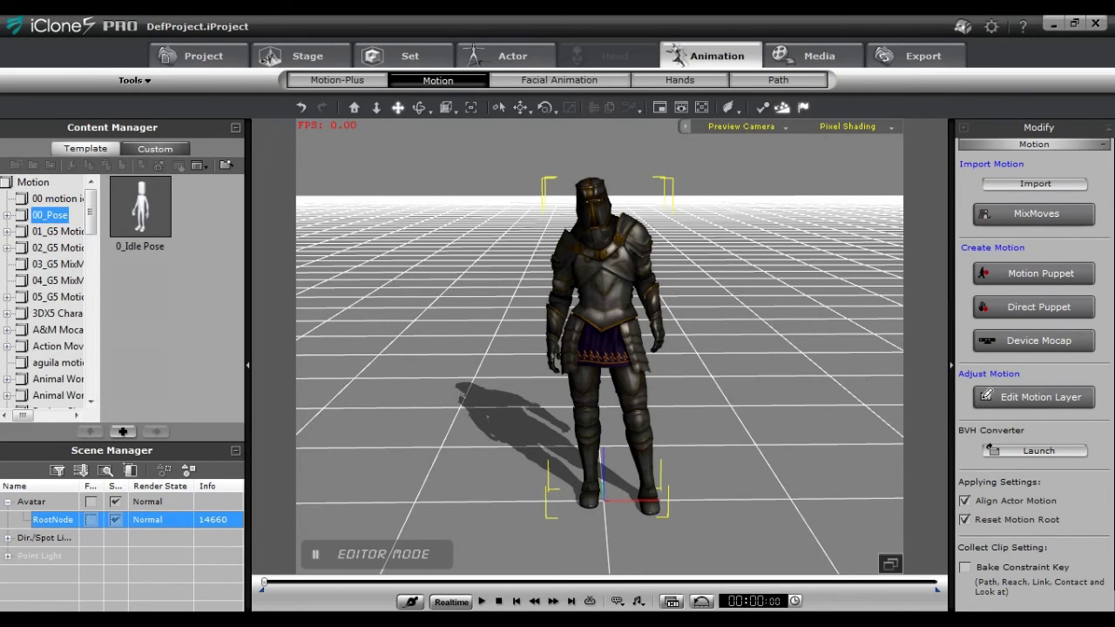
double_click(140, 371)
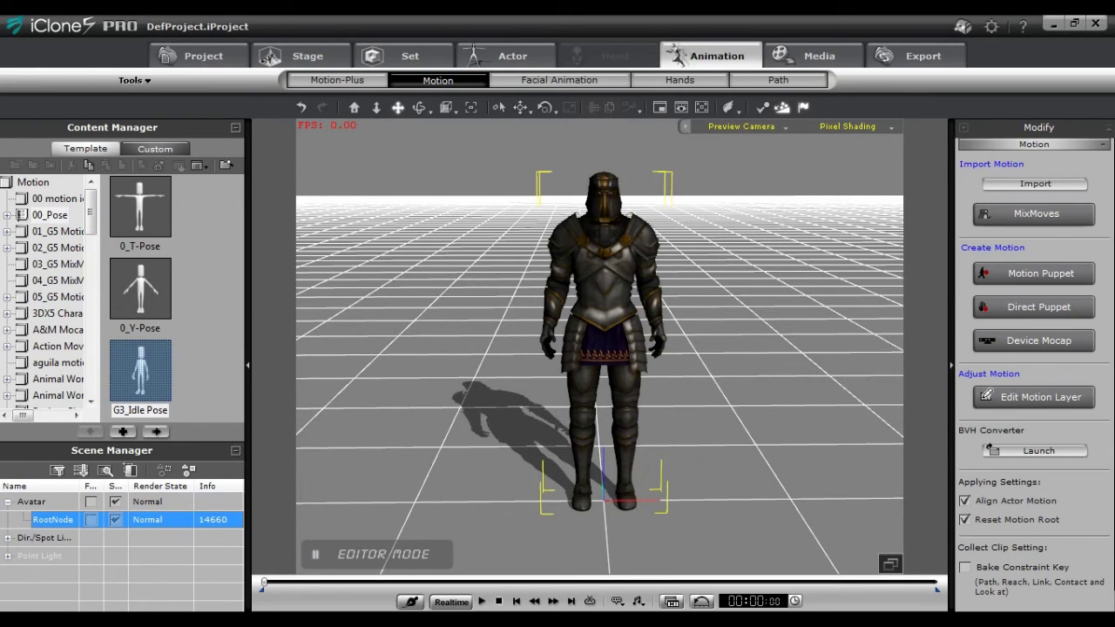
Find the exported motions in the custom swagger_walk folder and apply running_mixamo to the knight.
click(155, 148)
scroll(141, 296, up, 6)
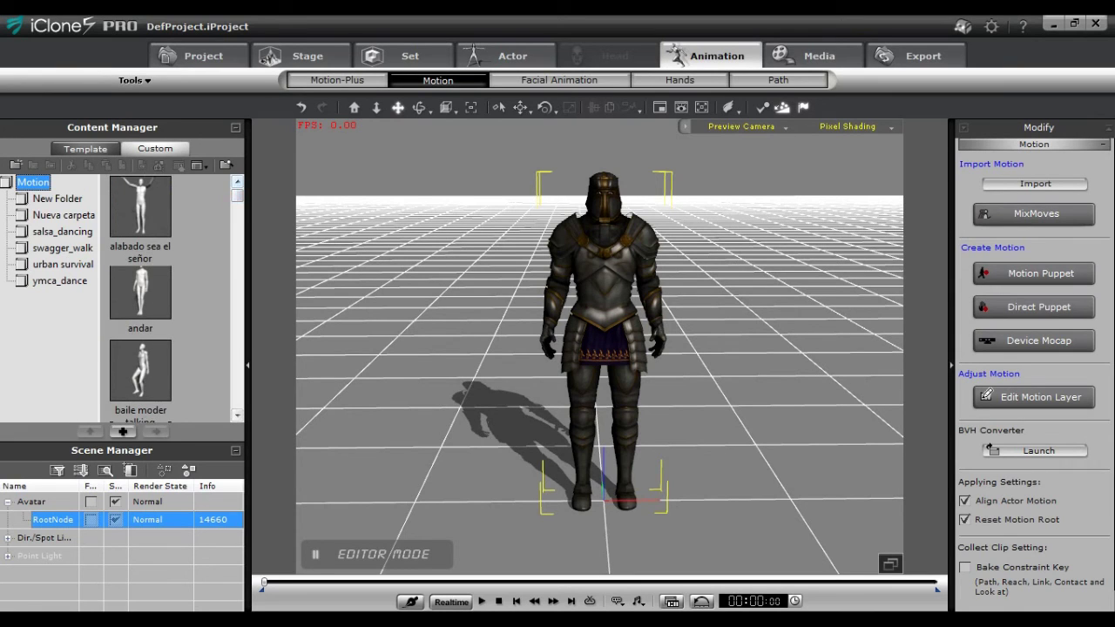
click(57, 198)
drag(236, 271, 236, 323)
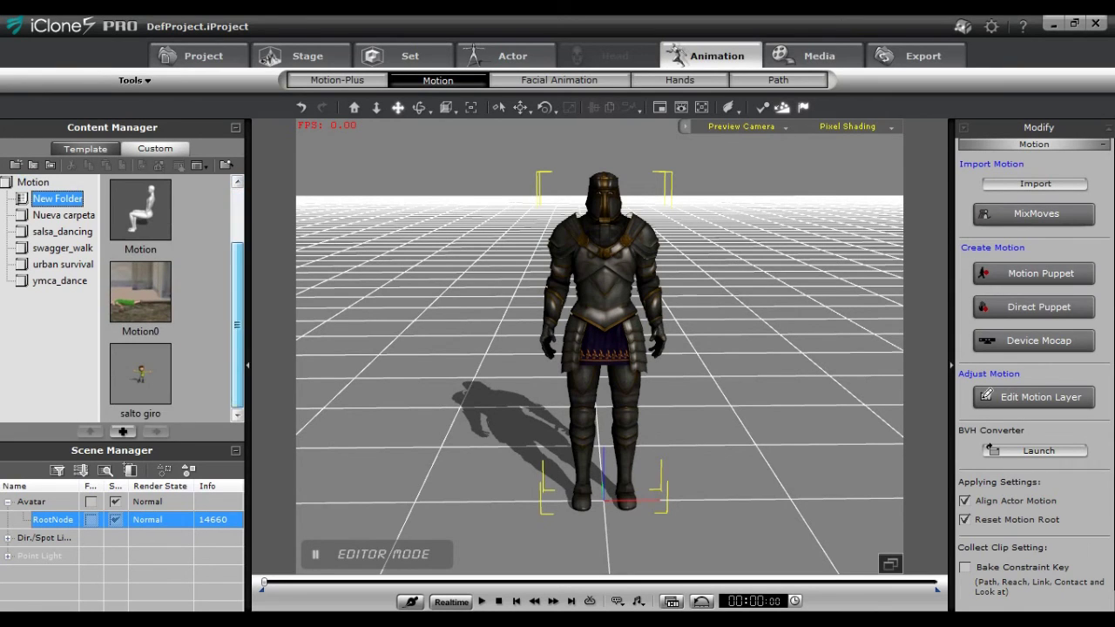
click(64, 215)
click(62, 232)
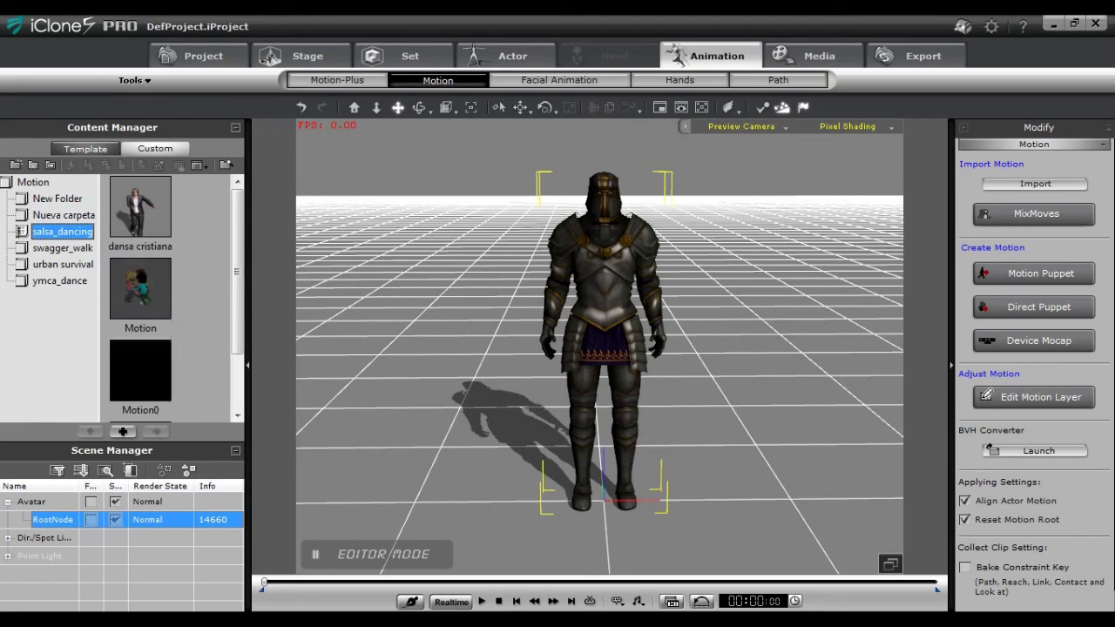
click(62, 249)
click(62, 265)
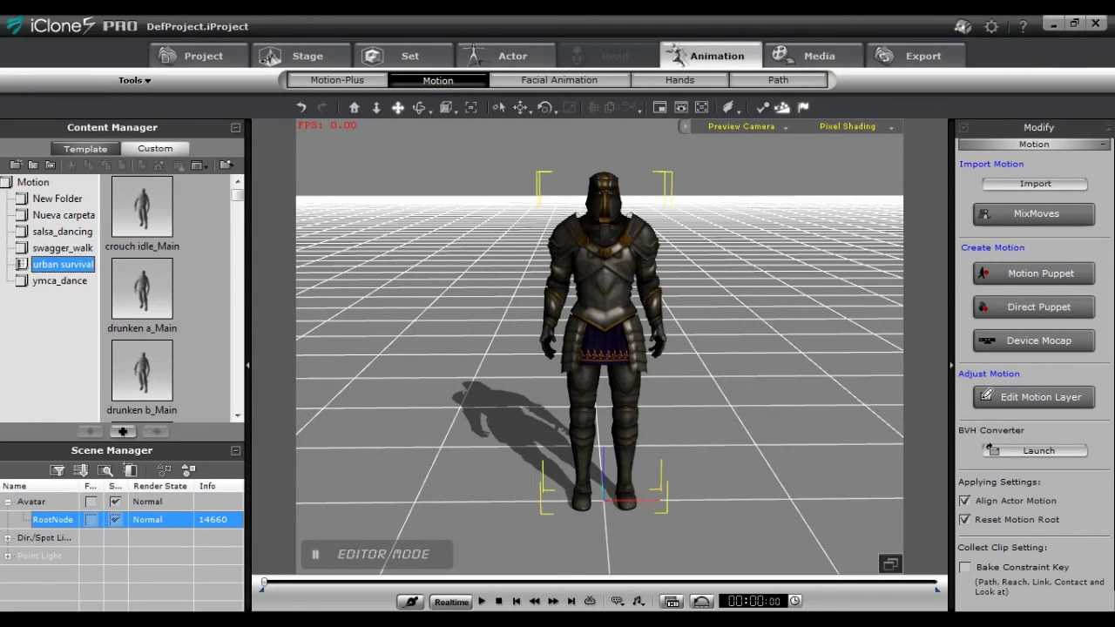
click(62, 248)
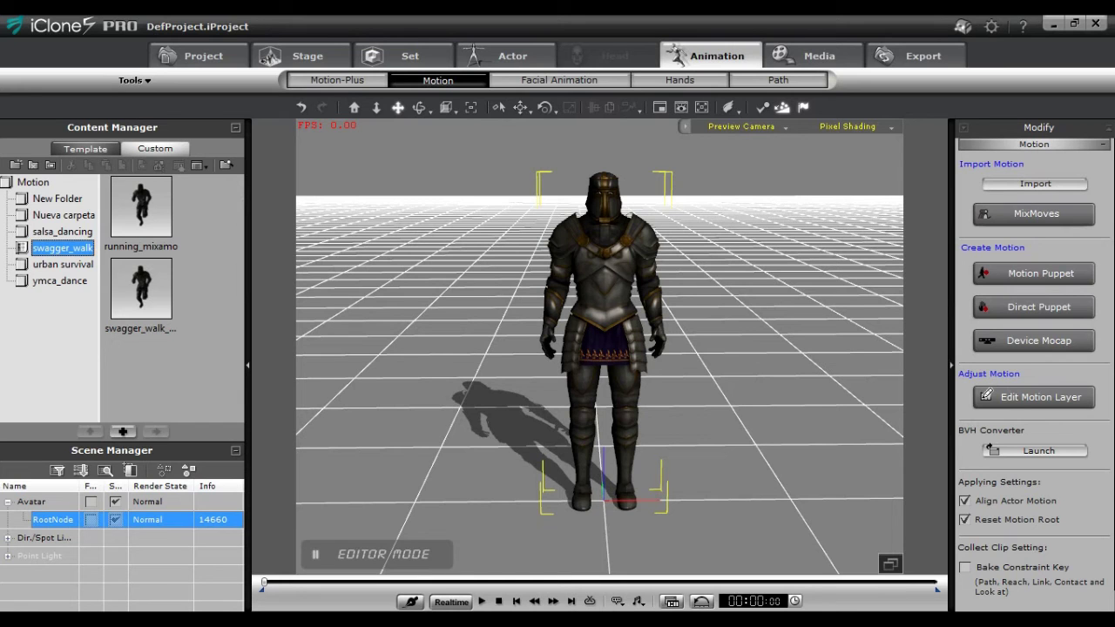
double_click(140, 208)
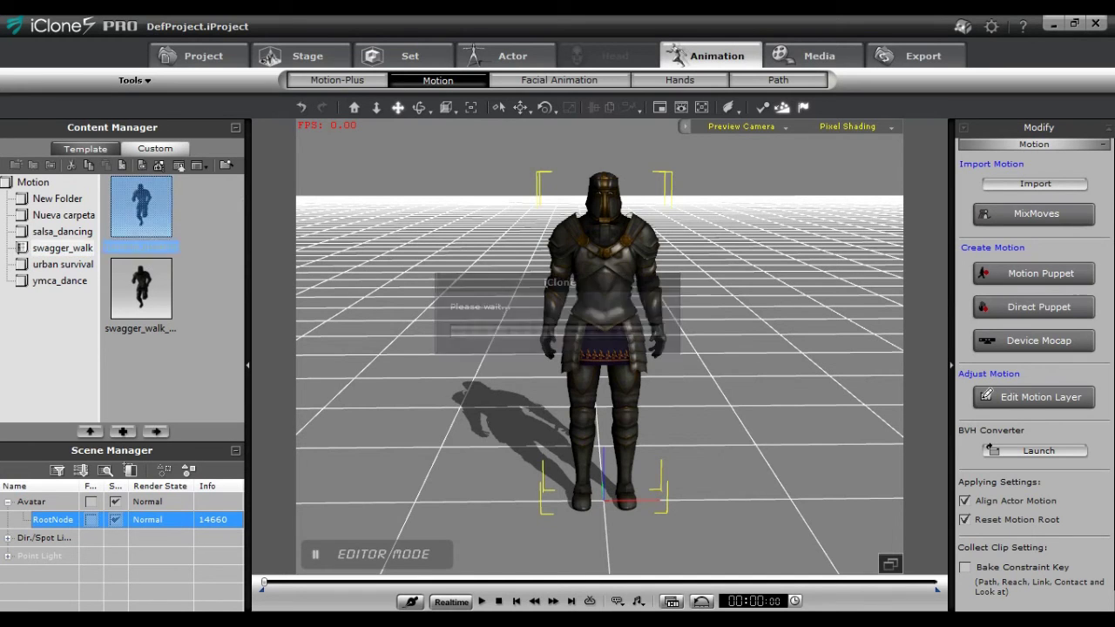
click(498, 600)
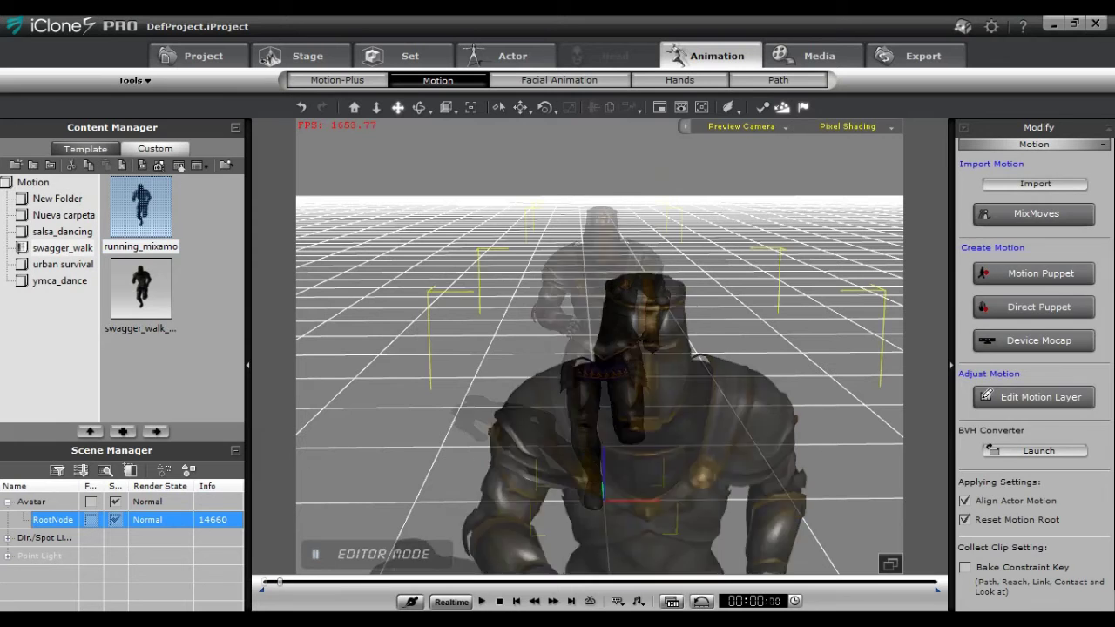
Apply the swagger walk motion to the knight three times in succession, checking its playback, and return to the first frame.
double_click(141, 288)
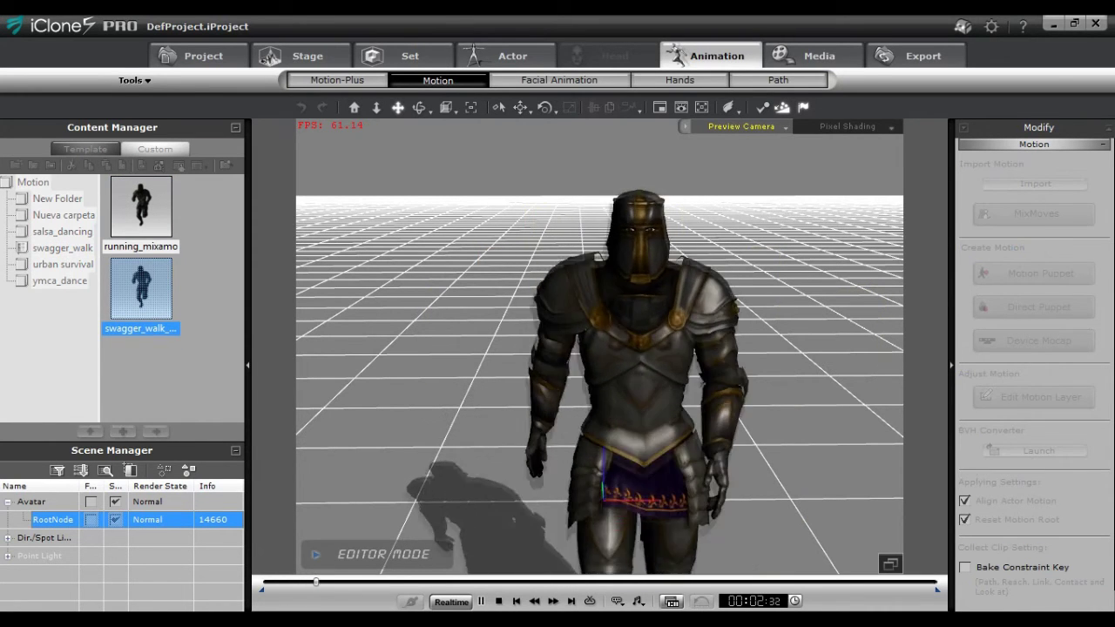
key(space)
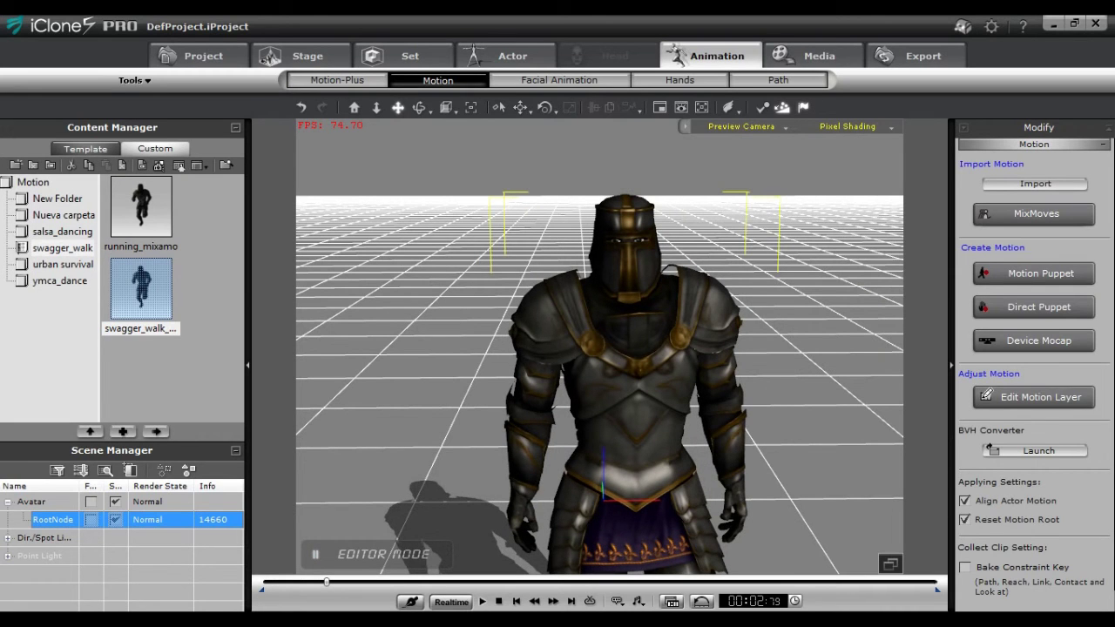
double_click(141, 288)
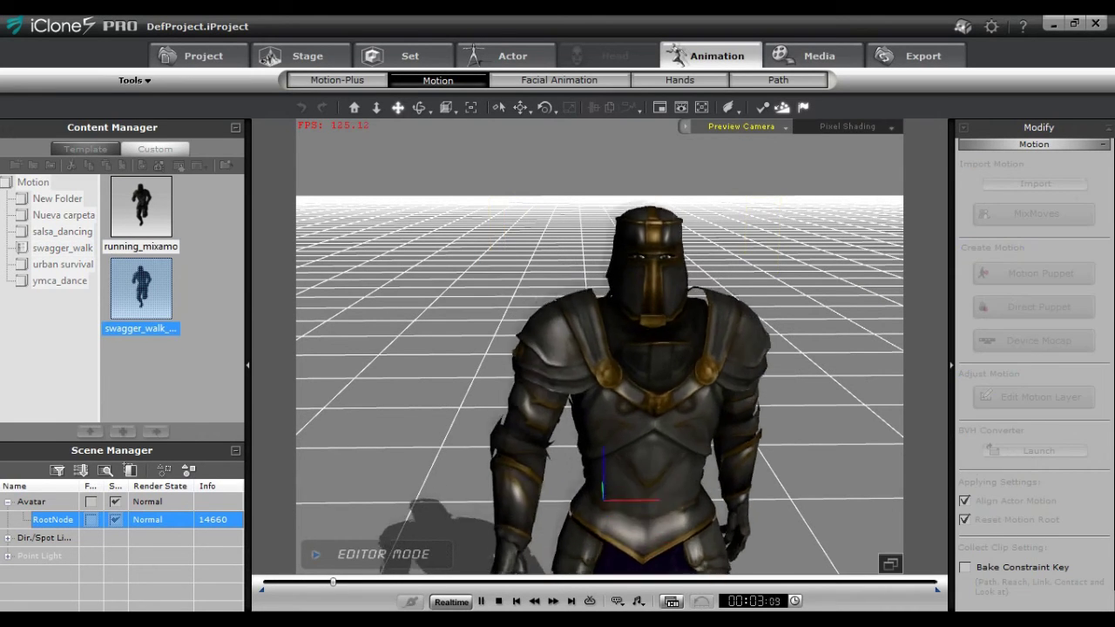
key(Home)
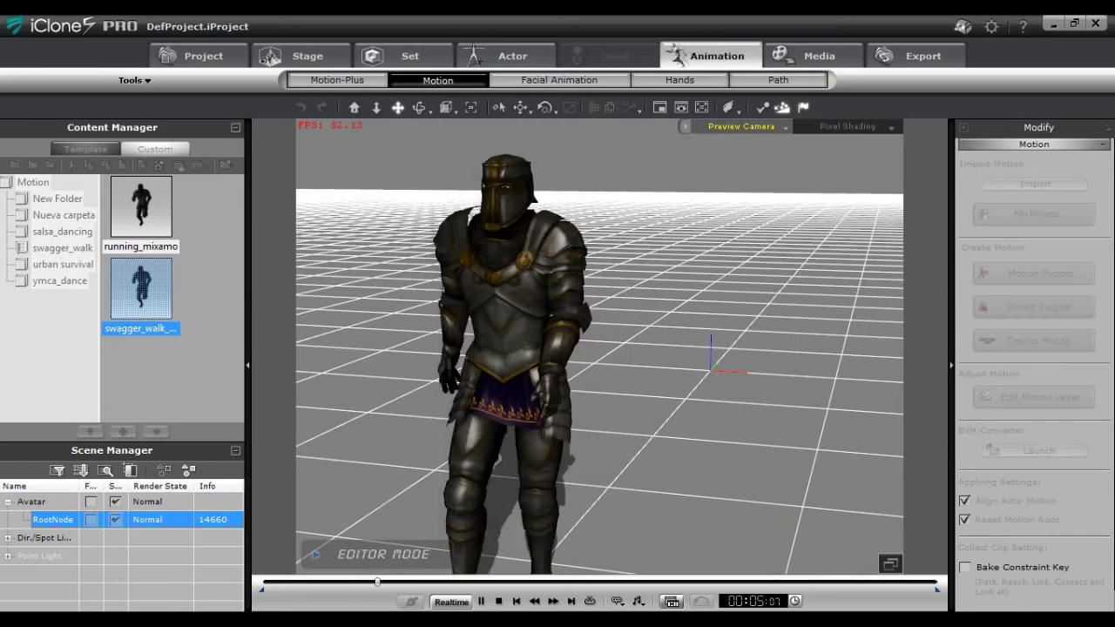
key(space)
double_click(140, 288)
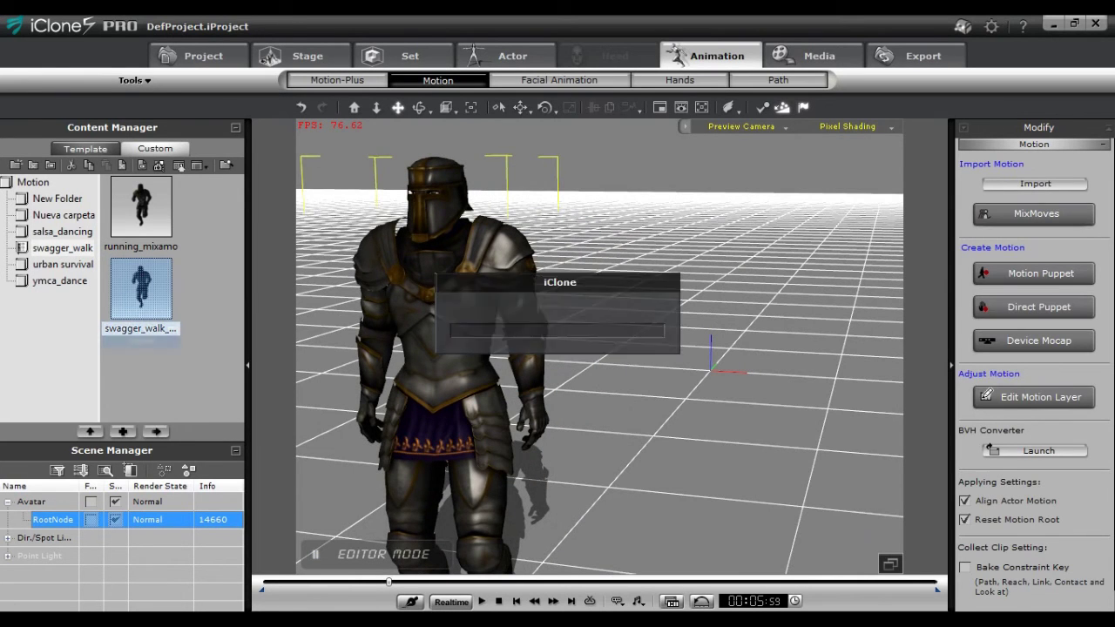
key(Home)
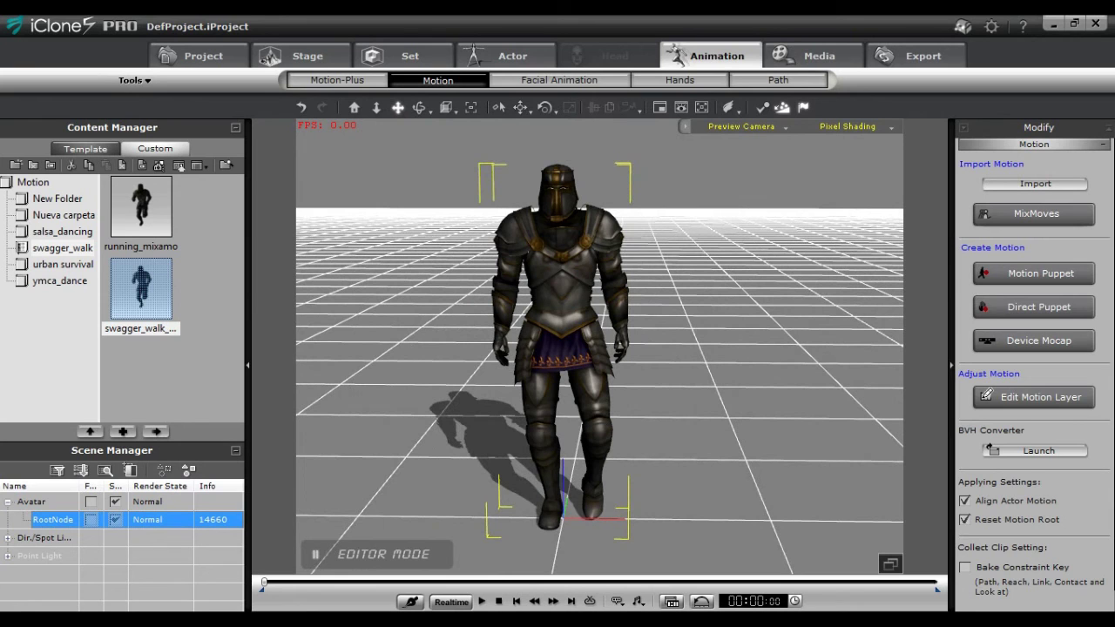
Clear all animation from the knight avatar after the motion test.
click(500, 56)
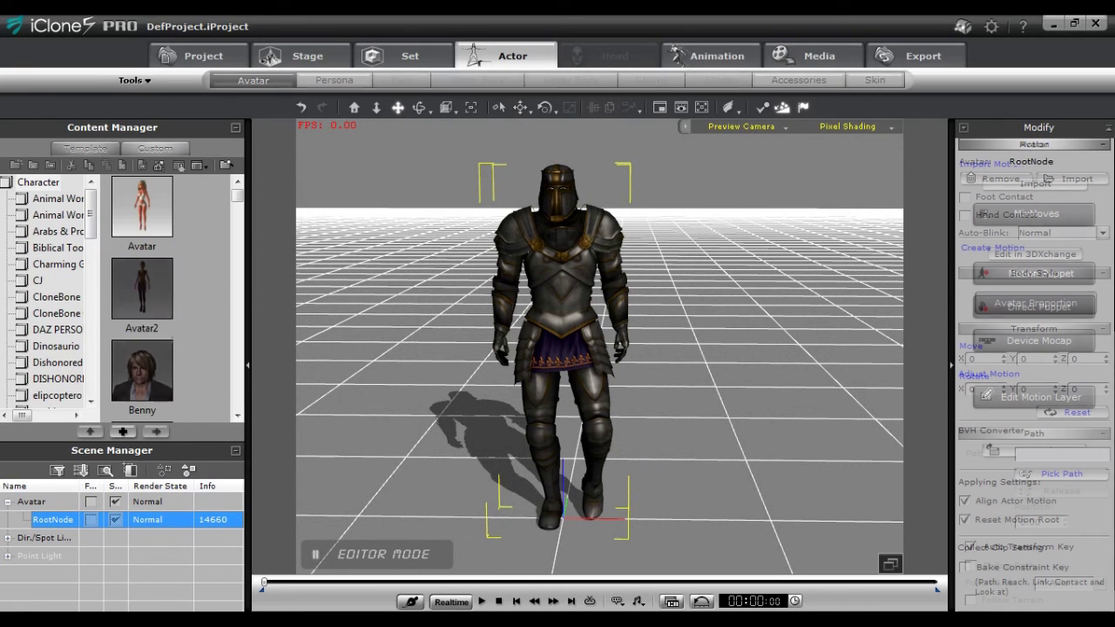
right_click(555, 289)
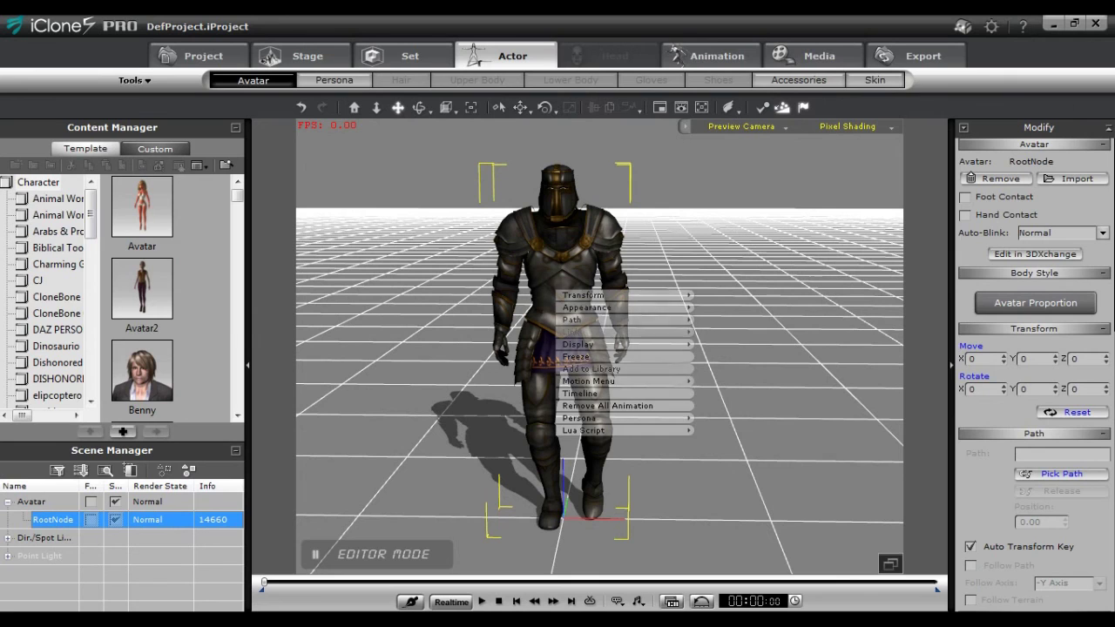
click(609, 405)
right_click(558, 262)
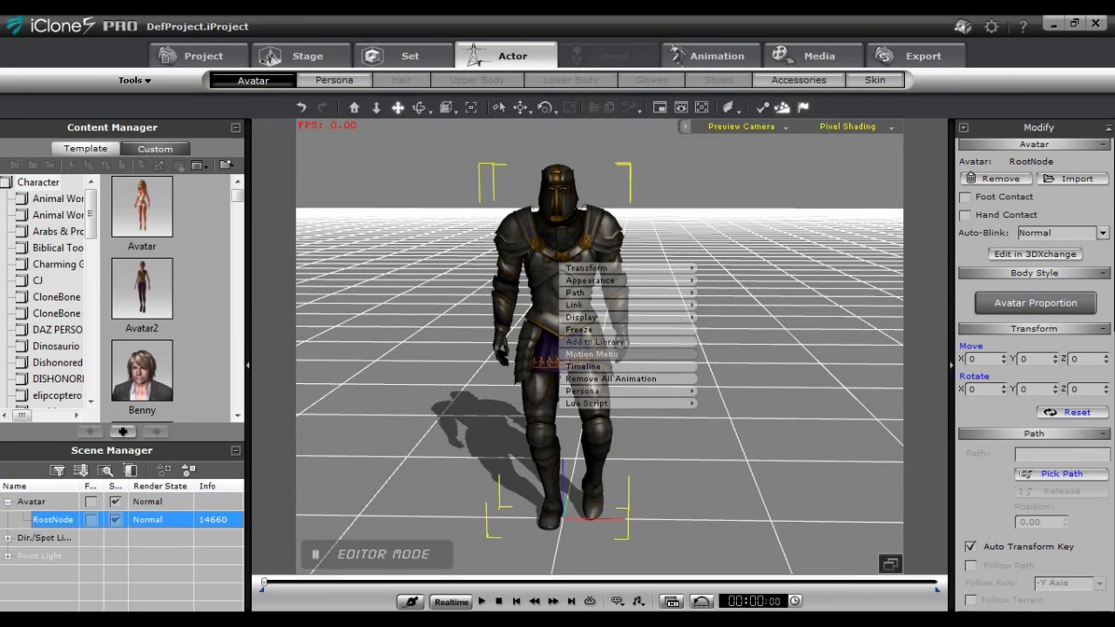
click(609, 378)
Save the knight avatar to the custom robotd character folder.
click(155, 148)
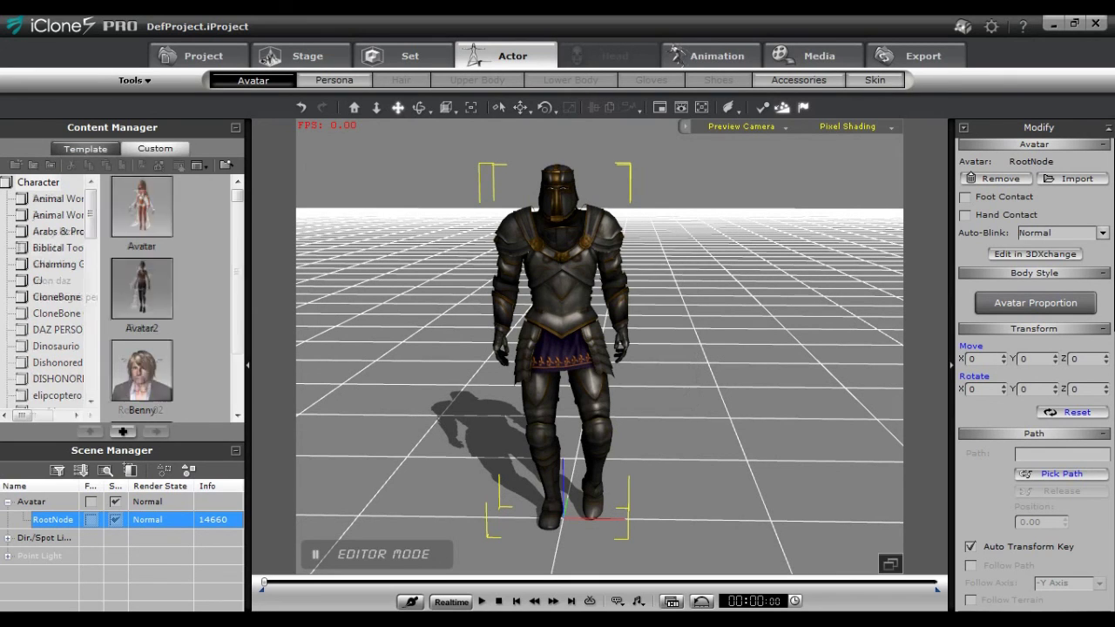
scroll(140, 297, down, 1)
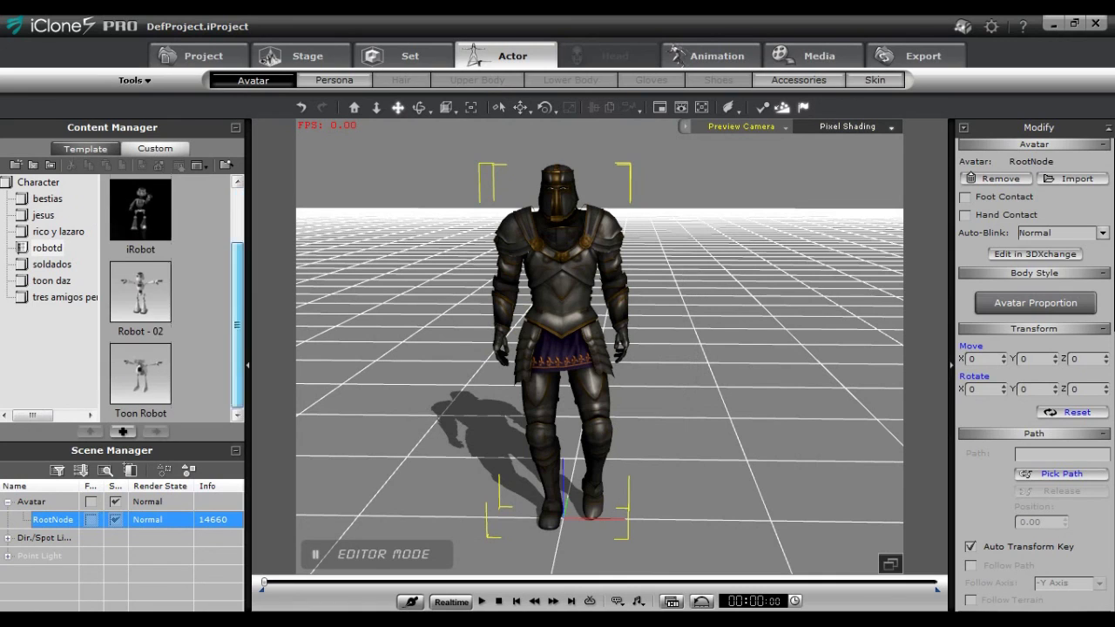
double_click(138, 369)
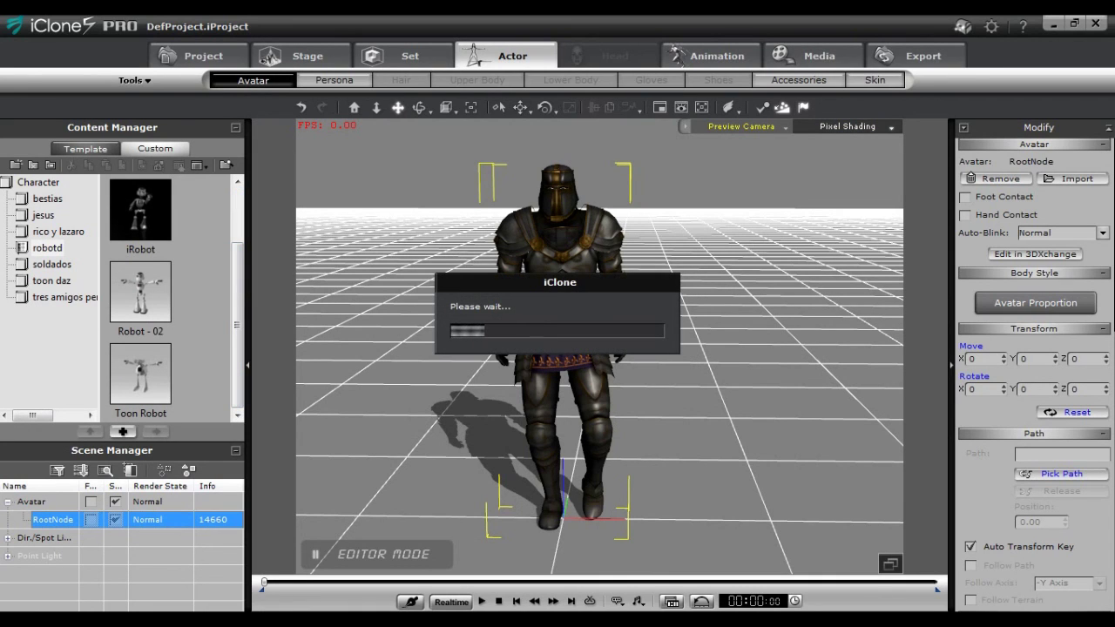
key(Return)
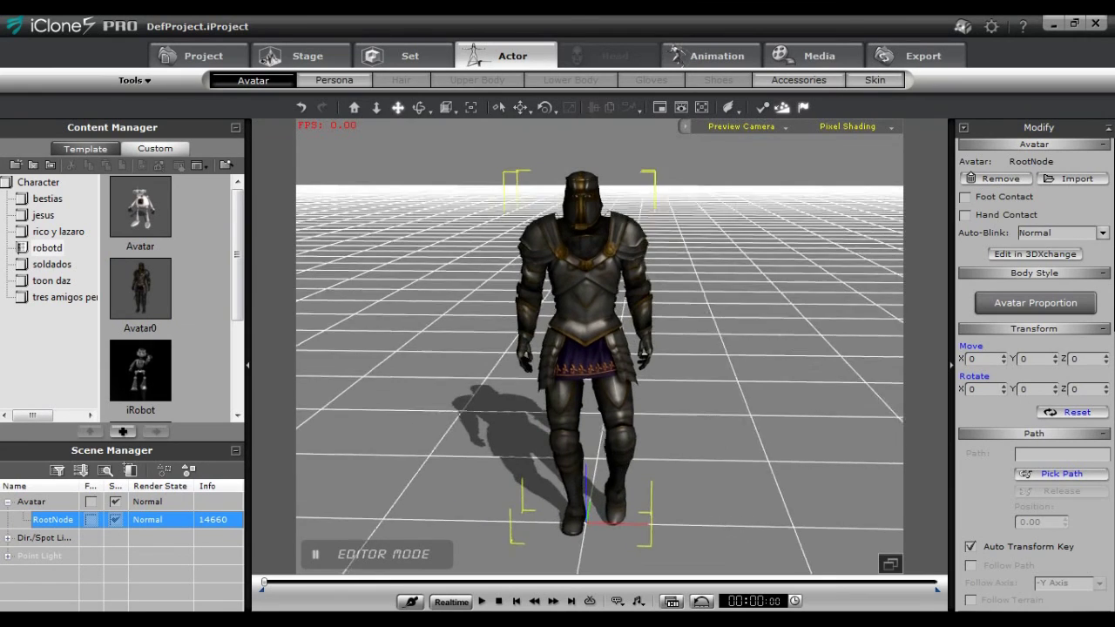
key(alt+Tab)
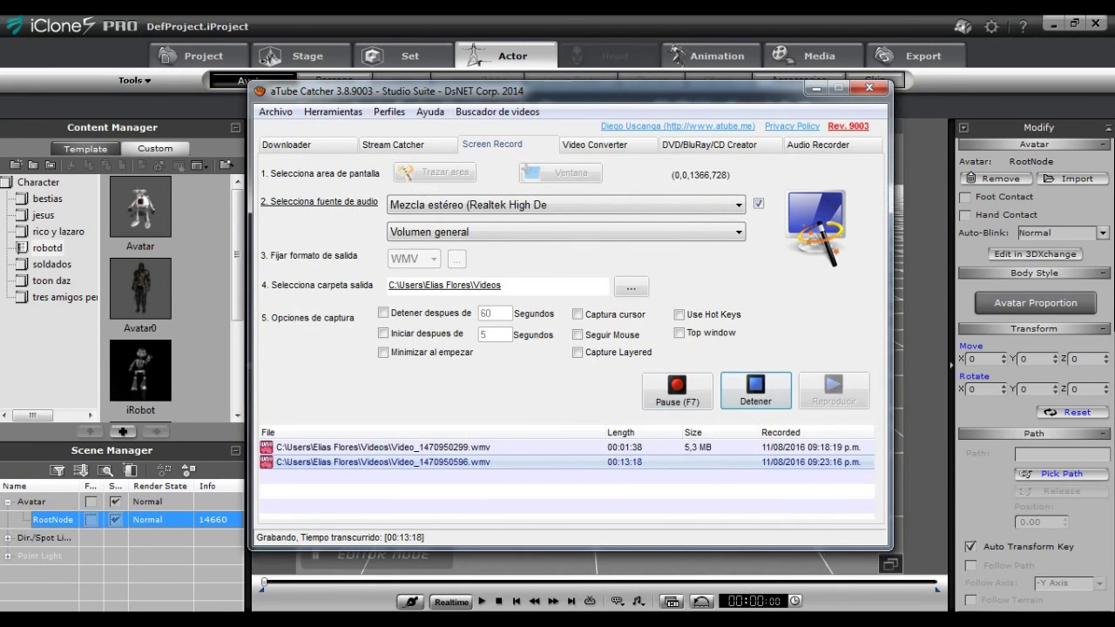